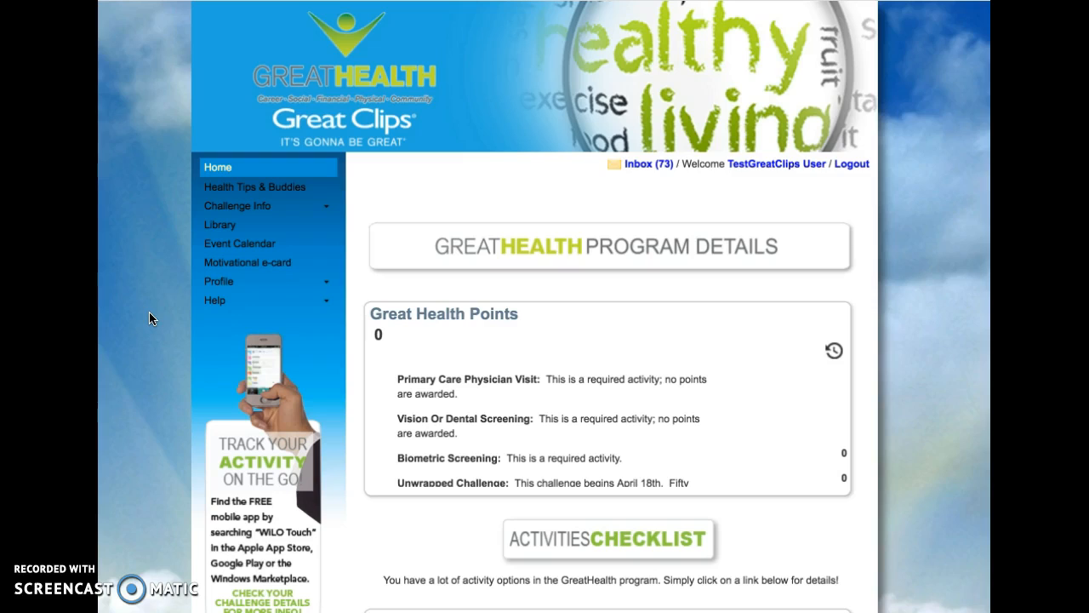
- Open the Forms management page under the profile's management options
left_click(330, 283)
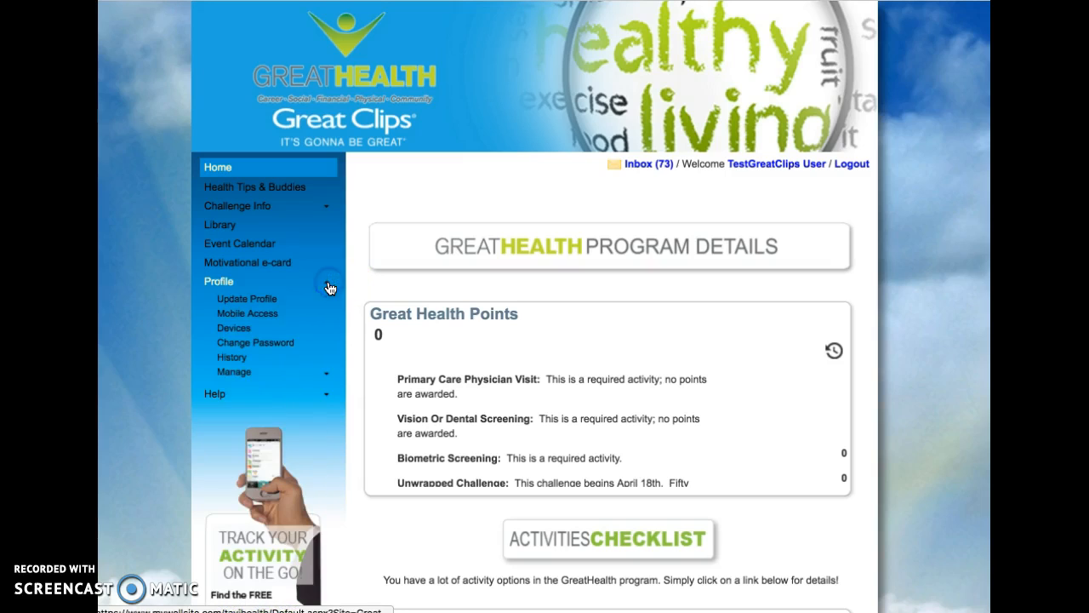
left_click(245, 371)
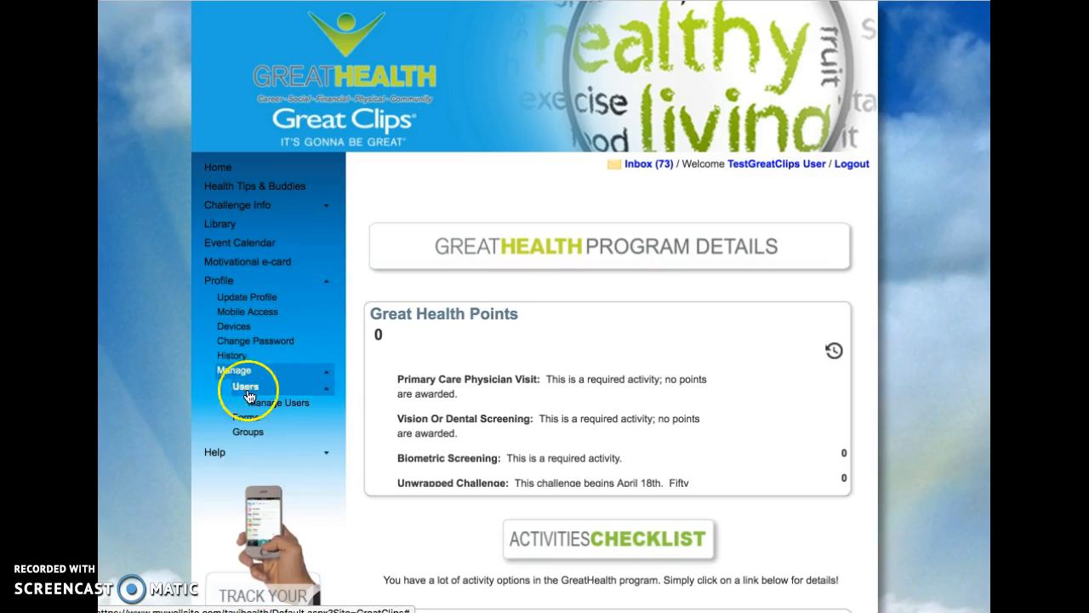
left_click(246, 421)
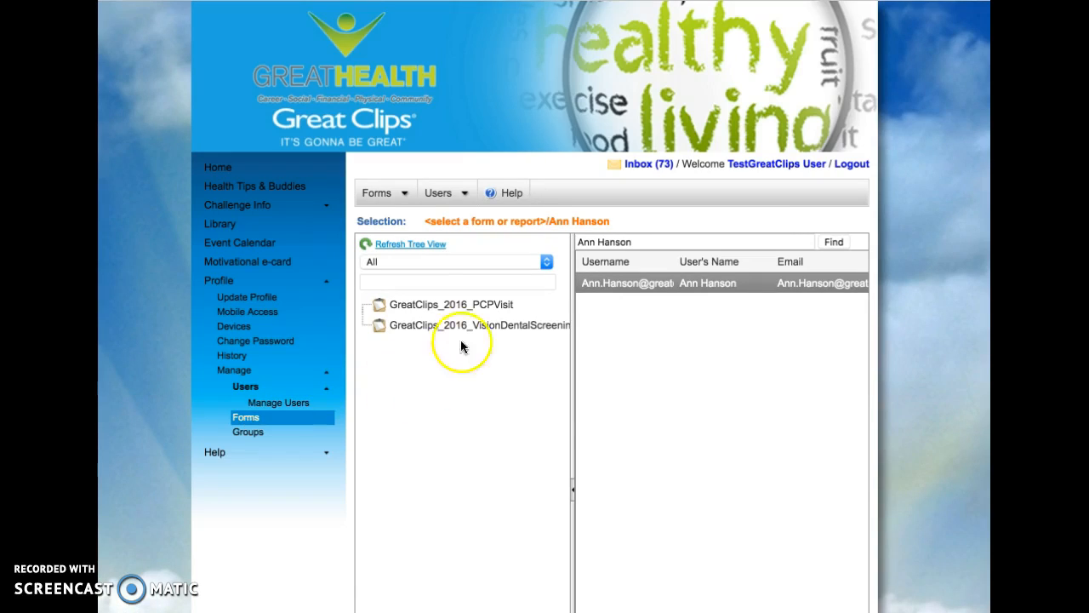
- Open the saved "Great Clips PCP Visit Form Query" for the GreatClips_2016_PCPVisit form
left_click(487, 308)
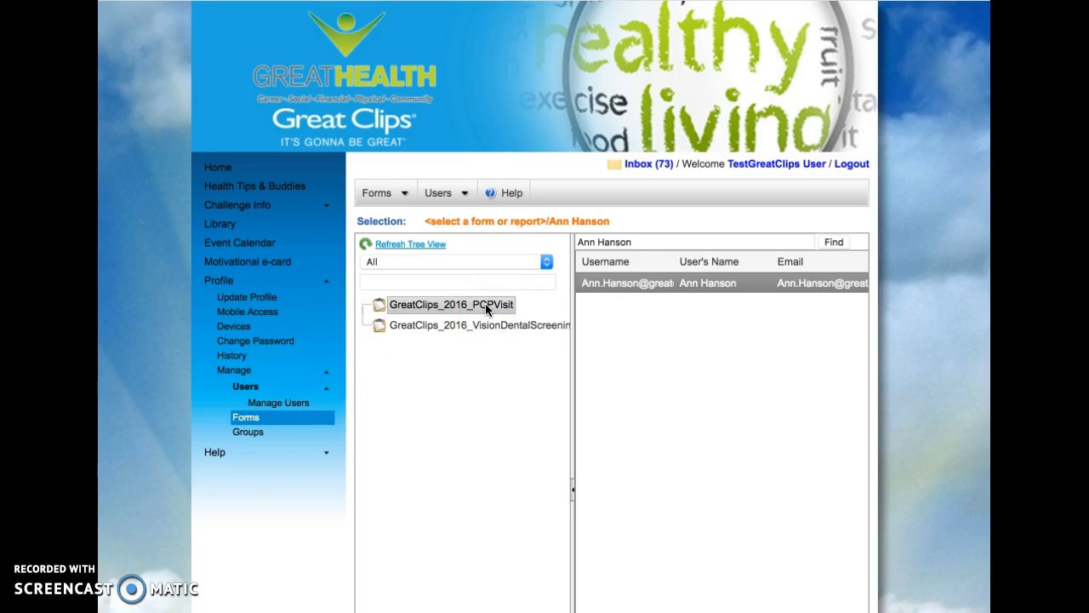
left_click(486, 308)
left_click(432, 203)
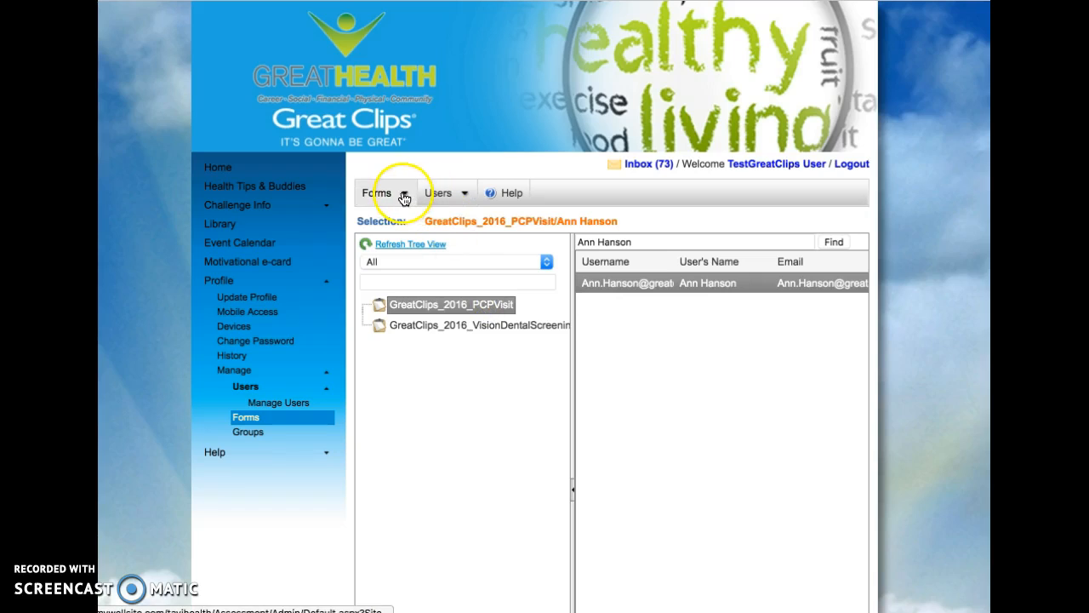
left_click(401, 195)
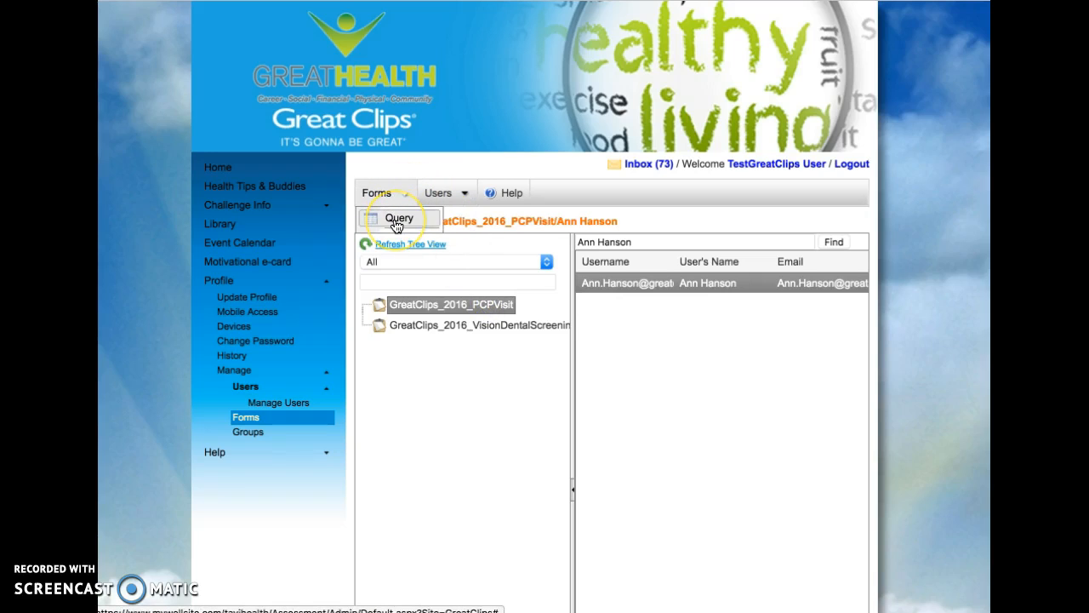
left_click(397, 219)
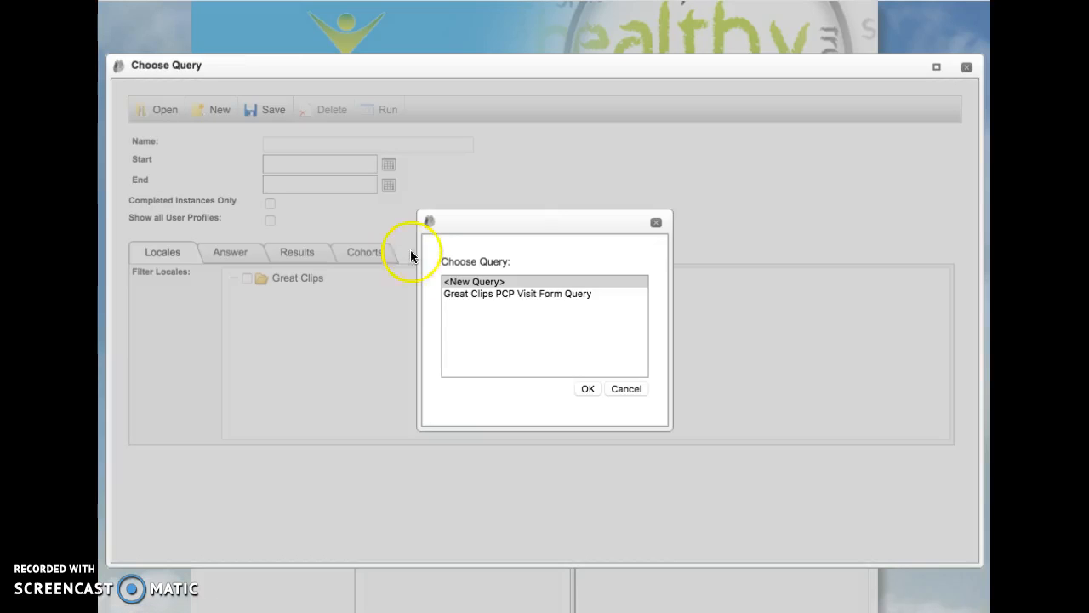
left_click(467, 297)
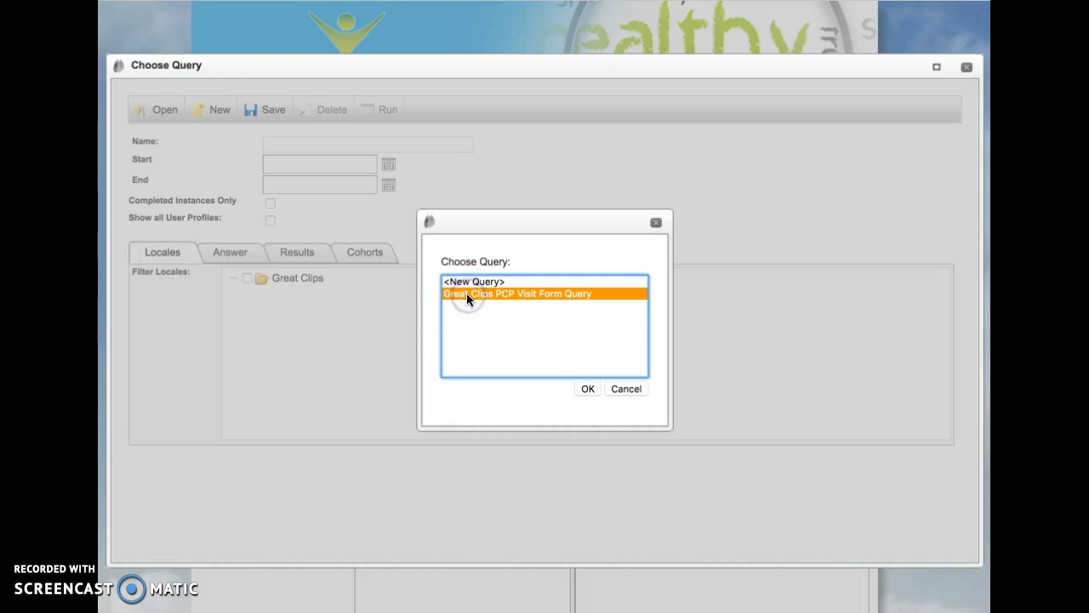
left_click(588, 389)
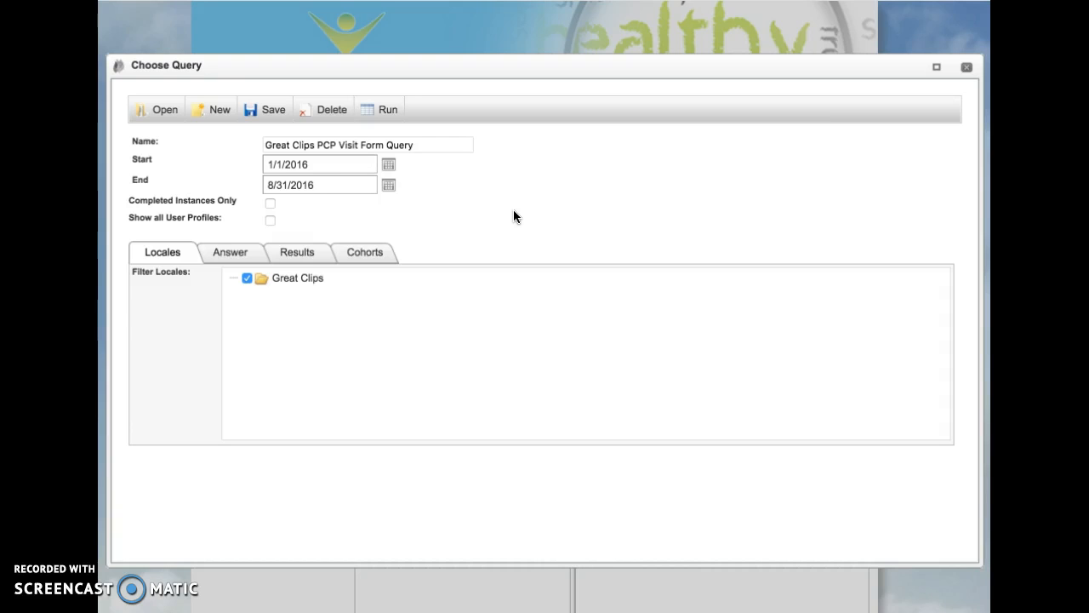
- Set the query's end date to 9/15/2016 and save the query
triple_click(322, 186)
key("BackSpace")
type("9/152")
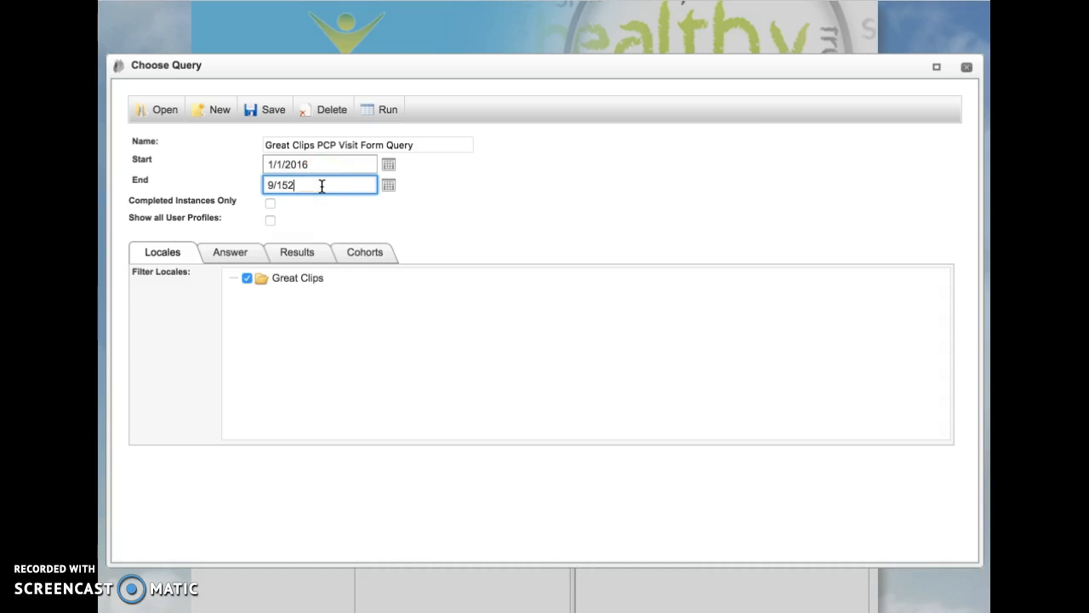
key("BackSpace")
type("/2016")
left_click(275, 111)
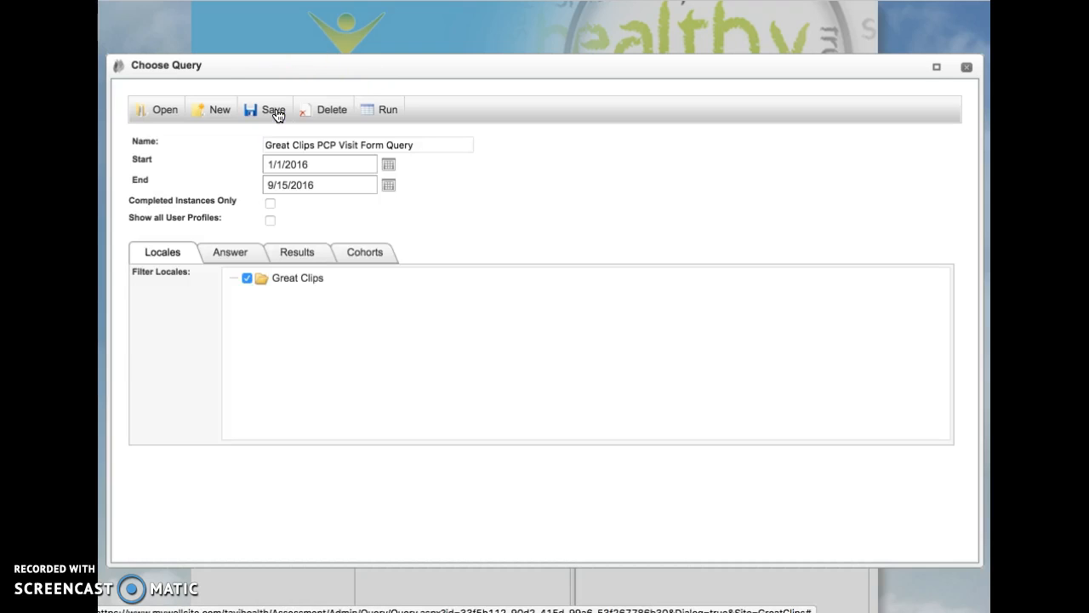
left_click(333, 185)
key("BackSpace")
type("9/15/2016")
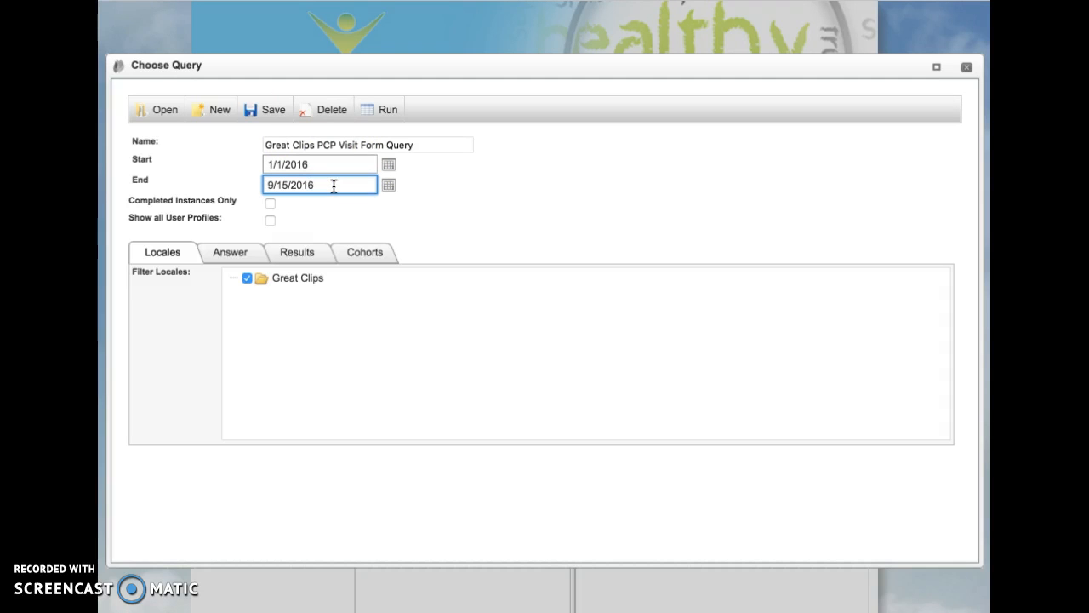
left_click(277, 111)
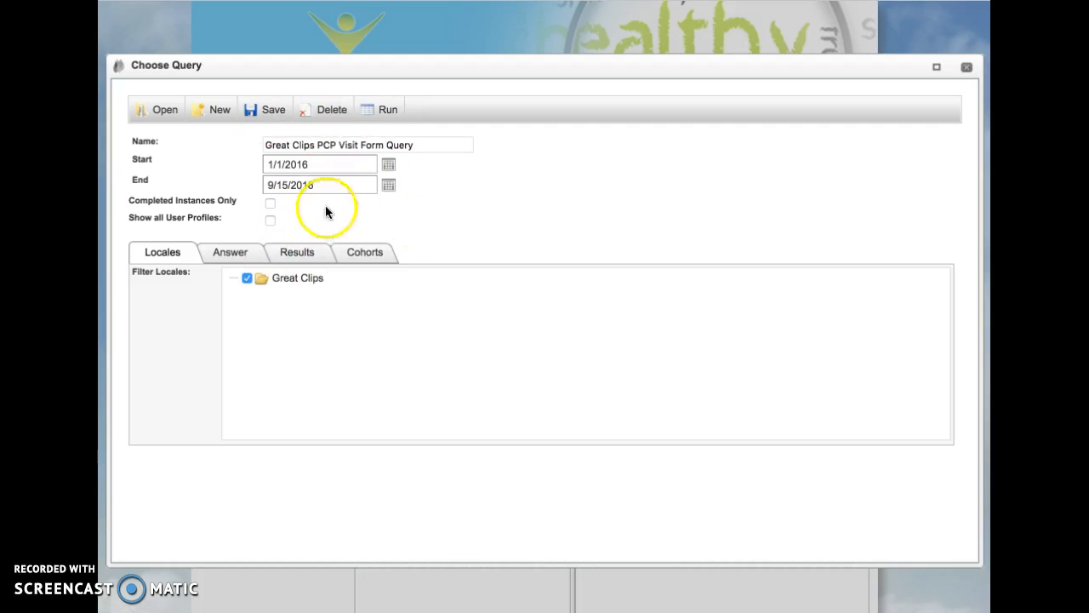
- Run the PCP visit query and look over the exported results spreadsheet in Excel
left_click(381, 112)
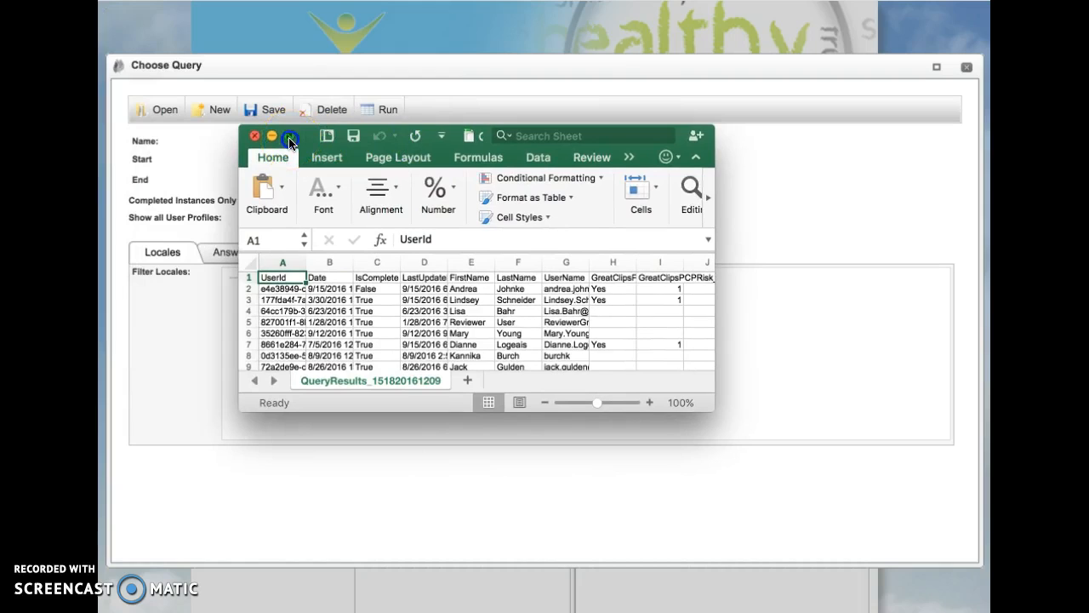
left_click(289, 138)
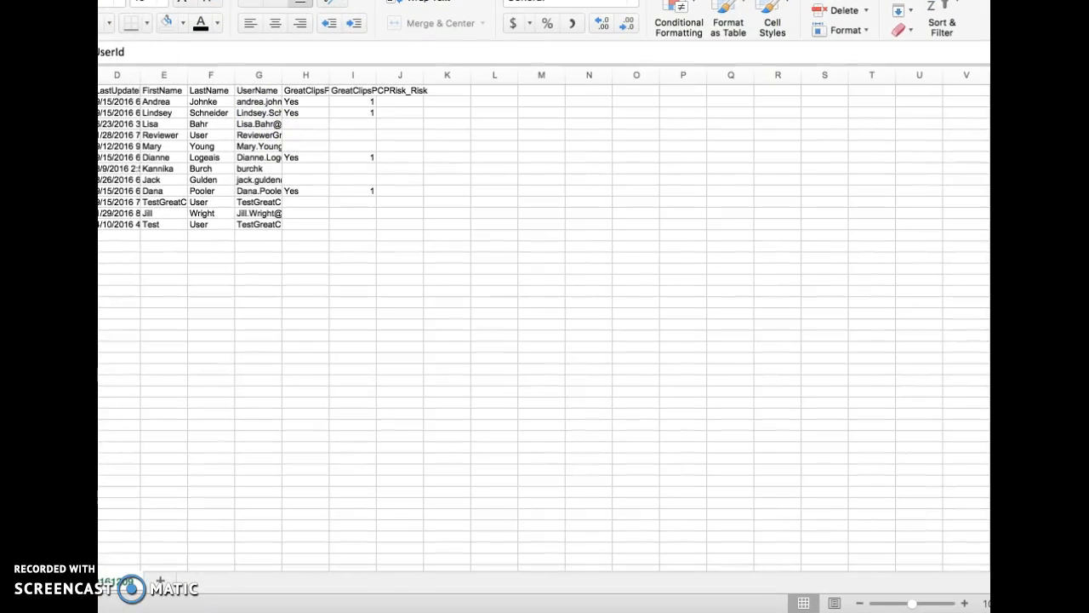
key("Escape")
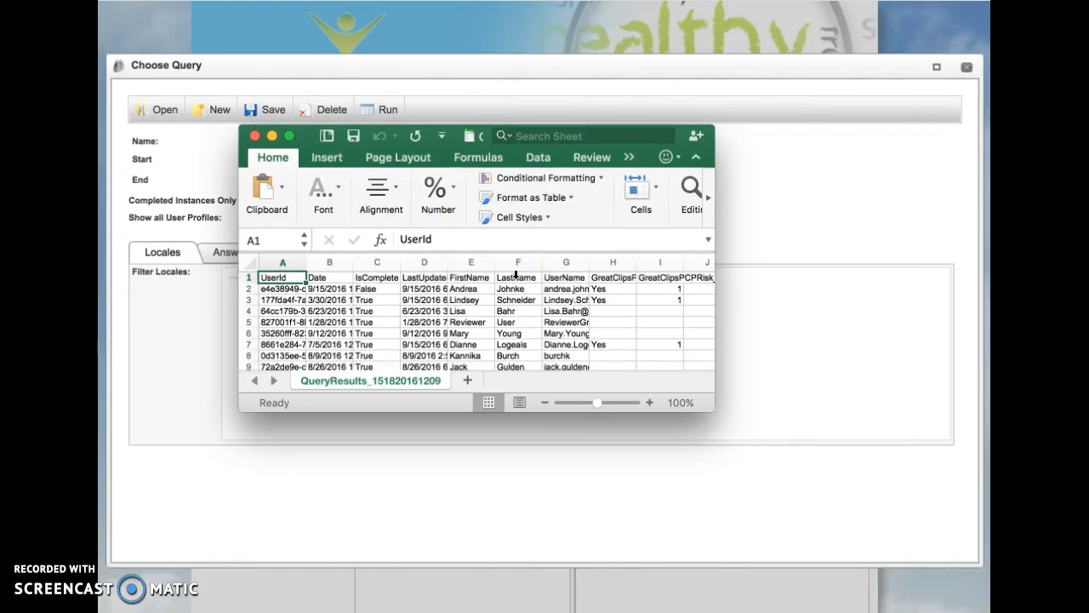
scroll(477, 319, "down", 2)
scroll(476, 319, "up", 2)
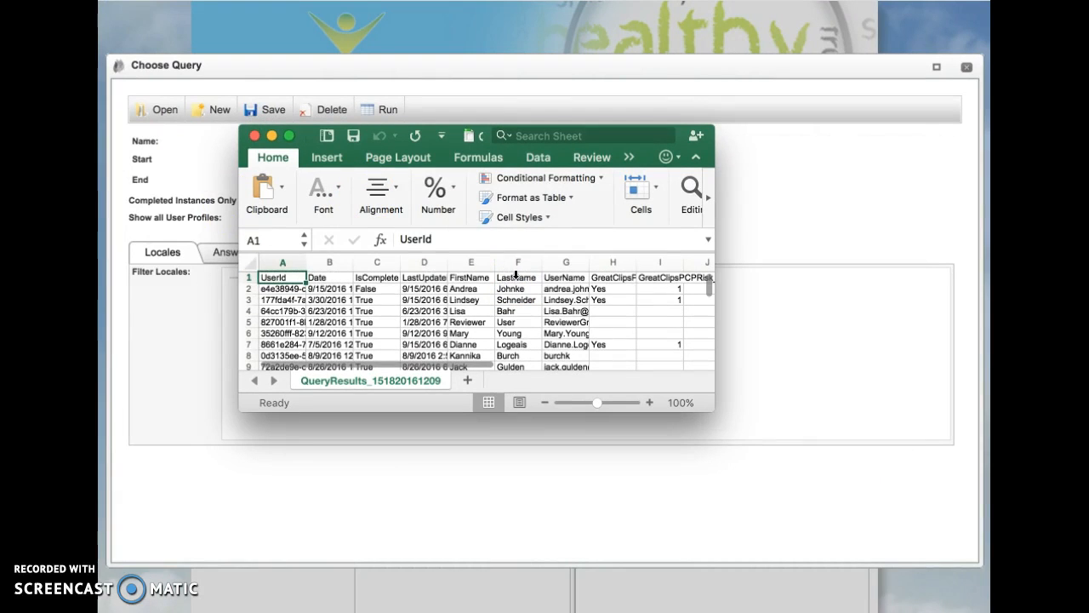
- Delete the UserId, Date, IsComplete and LastUpdateDTm columns from the query results sheet
left_click(283, 261)
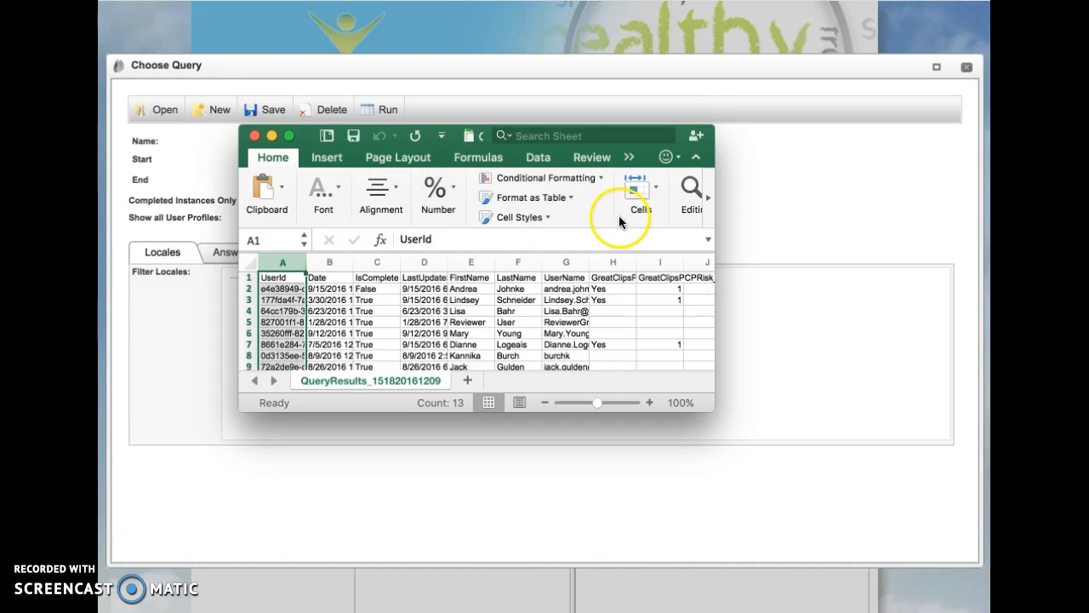
left_click(697, 202)
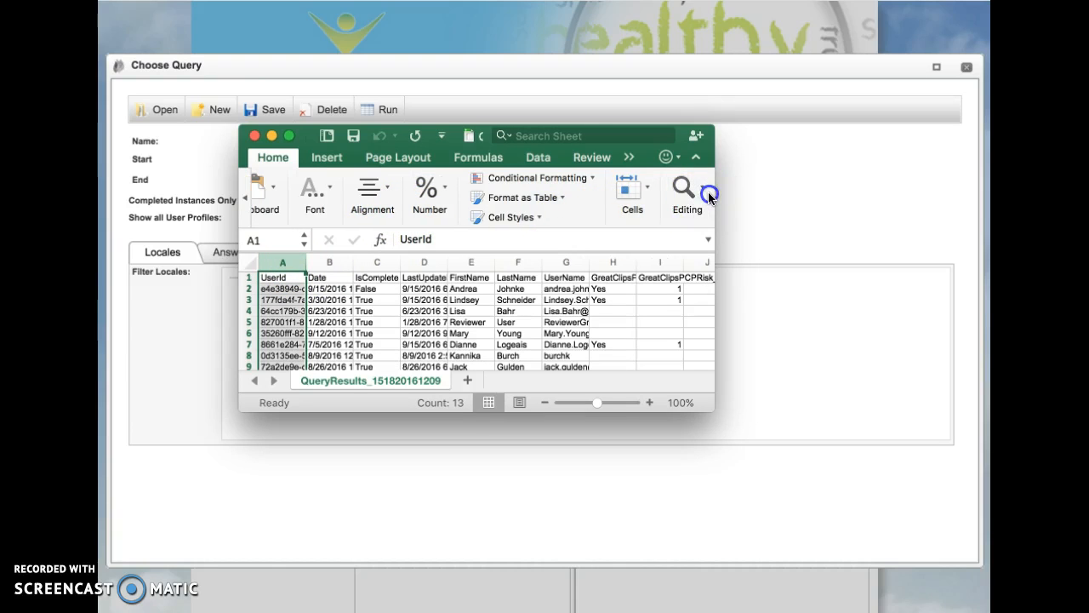
left_click(567, 205)
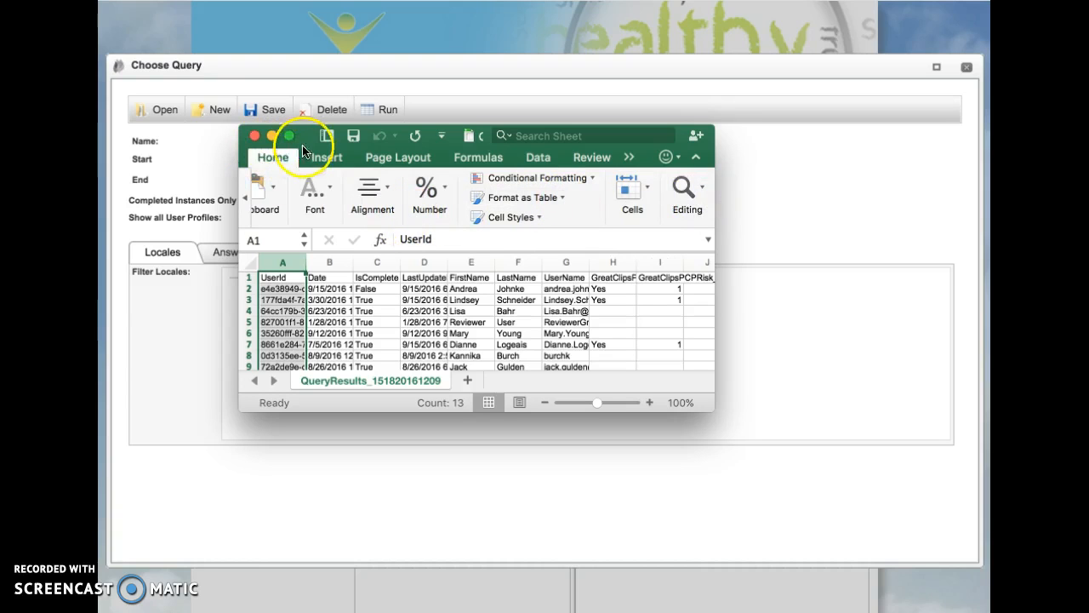
right_click(285, 259)
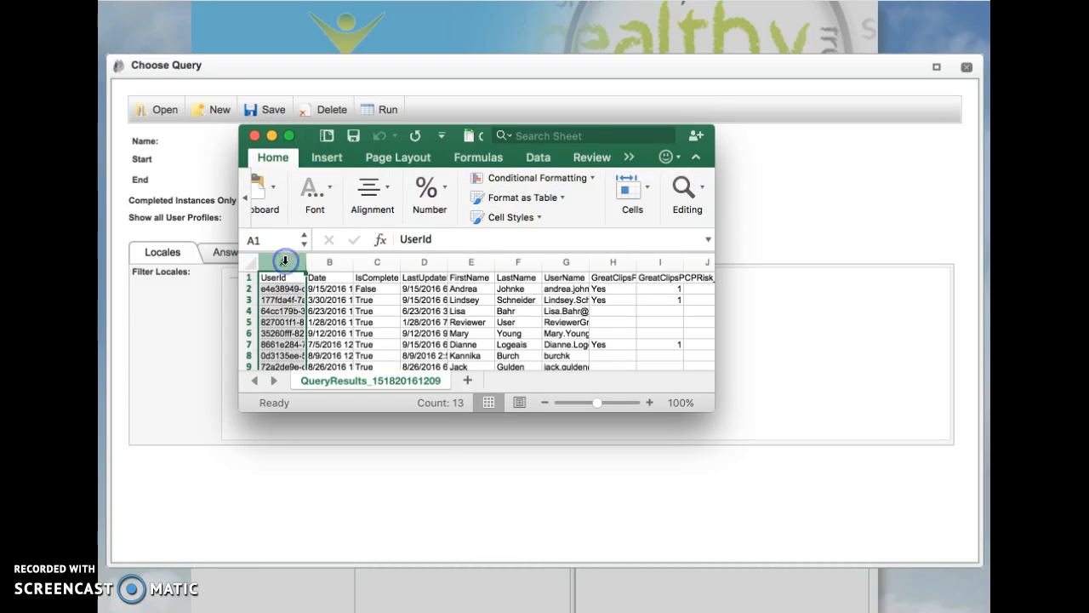
left_click(316, 359)
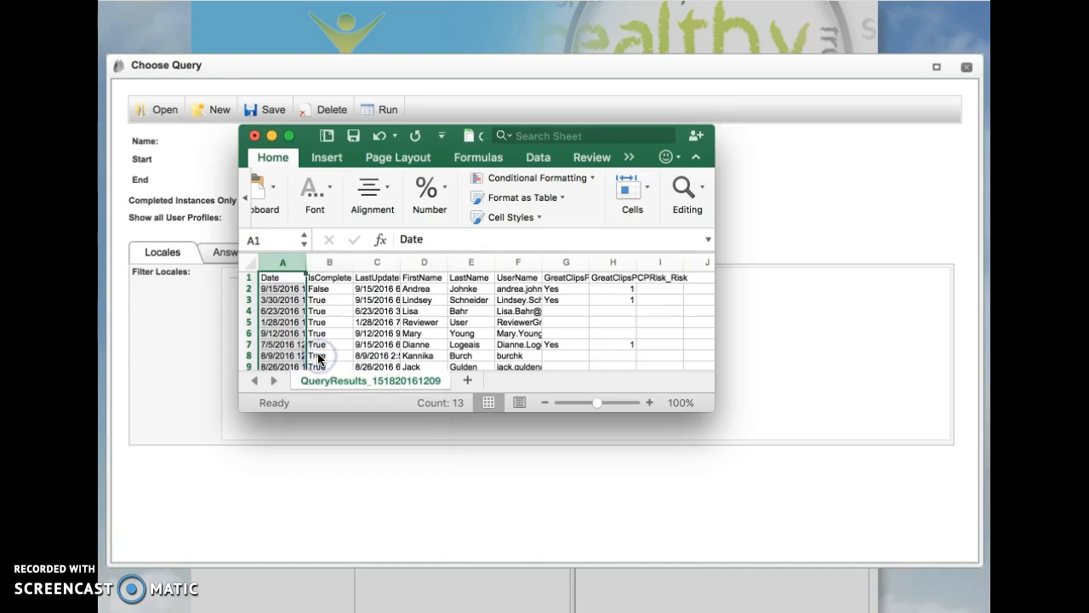
right_click(288, 256)
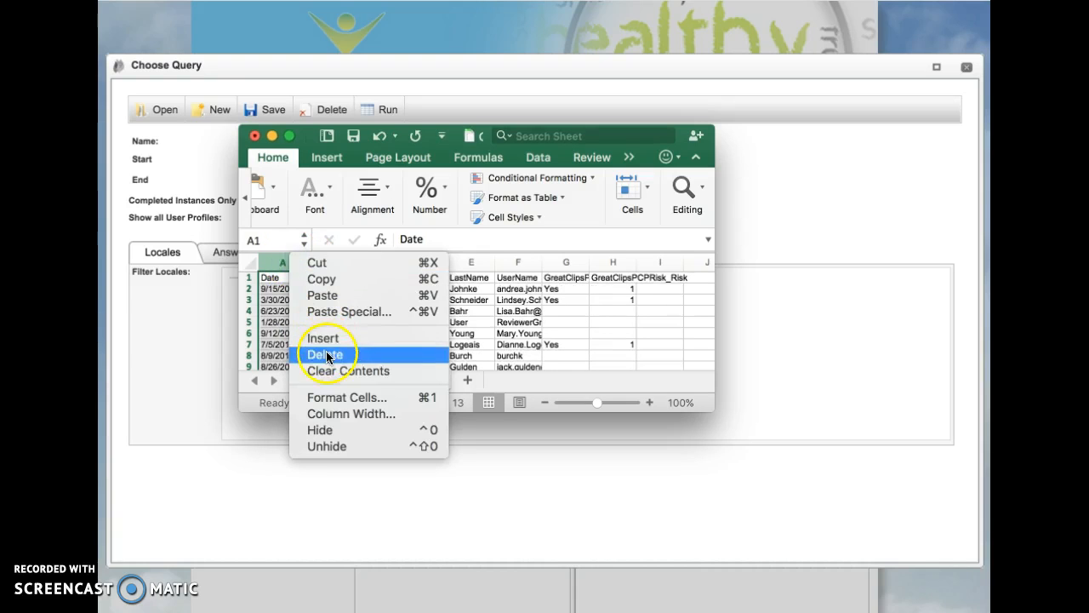
left_click(329, 354)
right_click(281, 261)
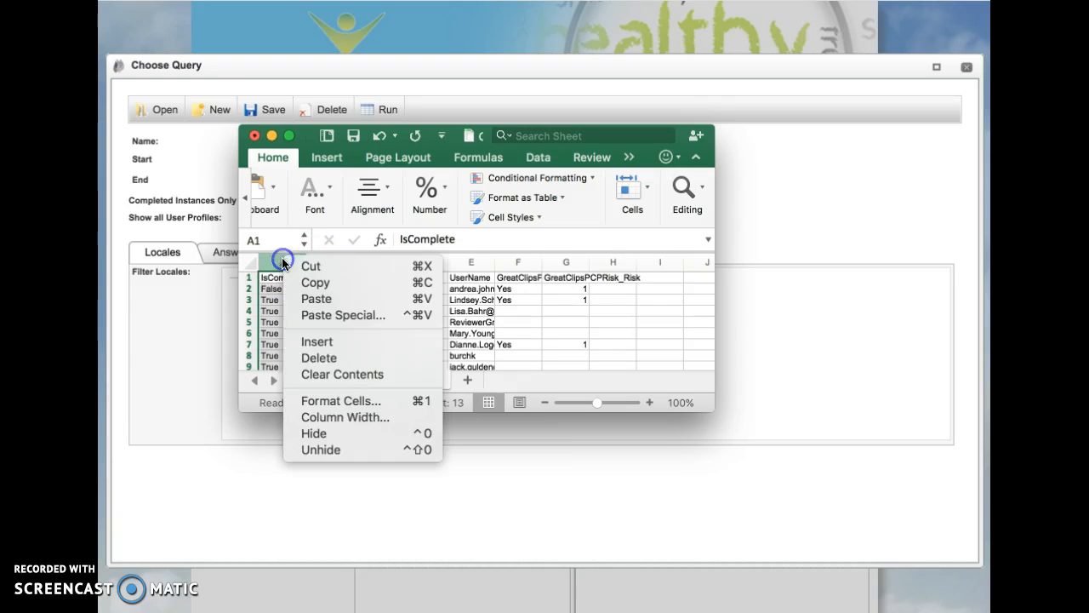
left_click(320, 358)
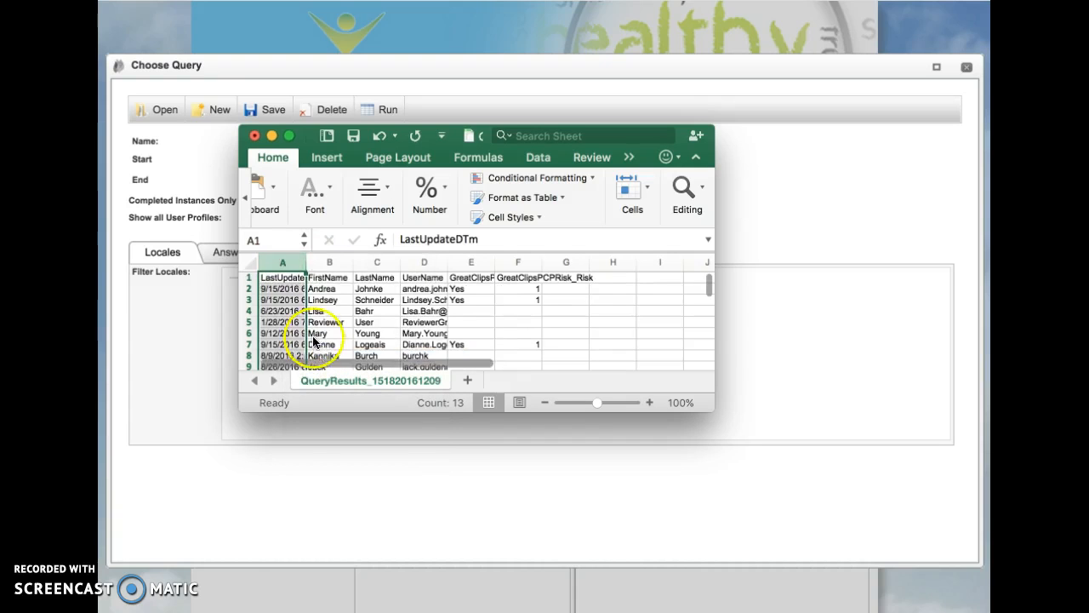
right_click(287, 261)
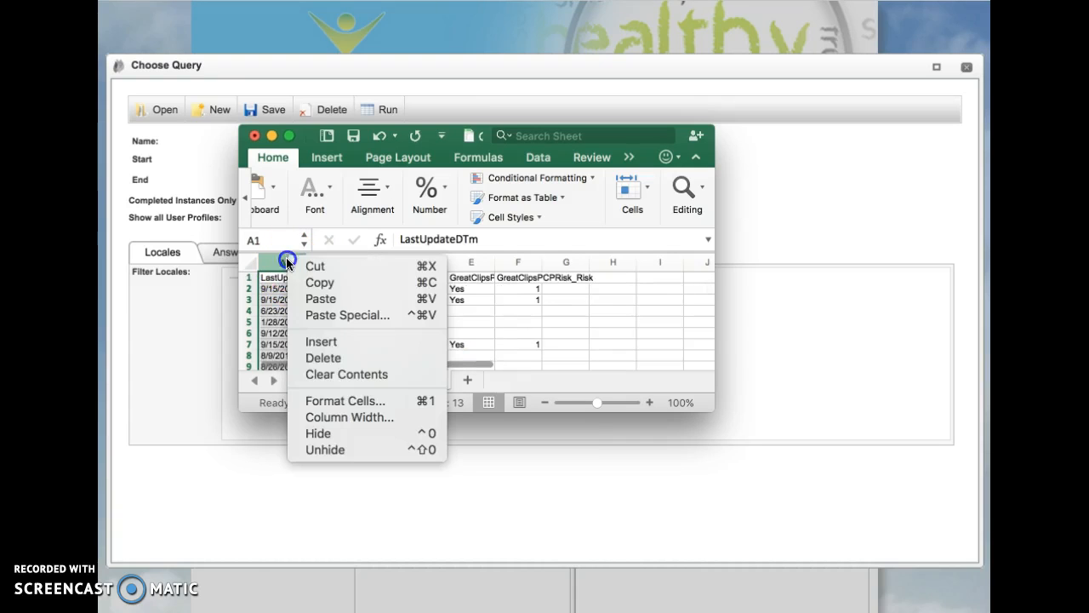
left_click(308, 357)
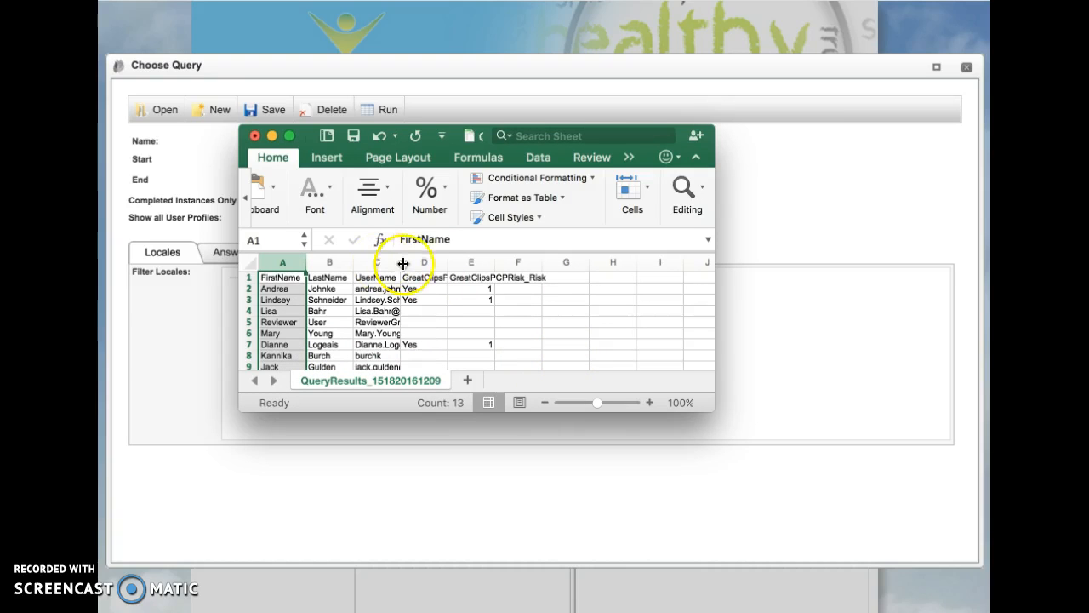
- Examine the answers in the GreatClipsPCPAffadavitMA_Question column across all user rows
left_click(427, 277)
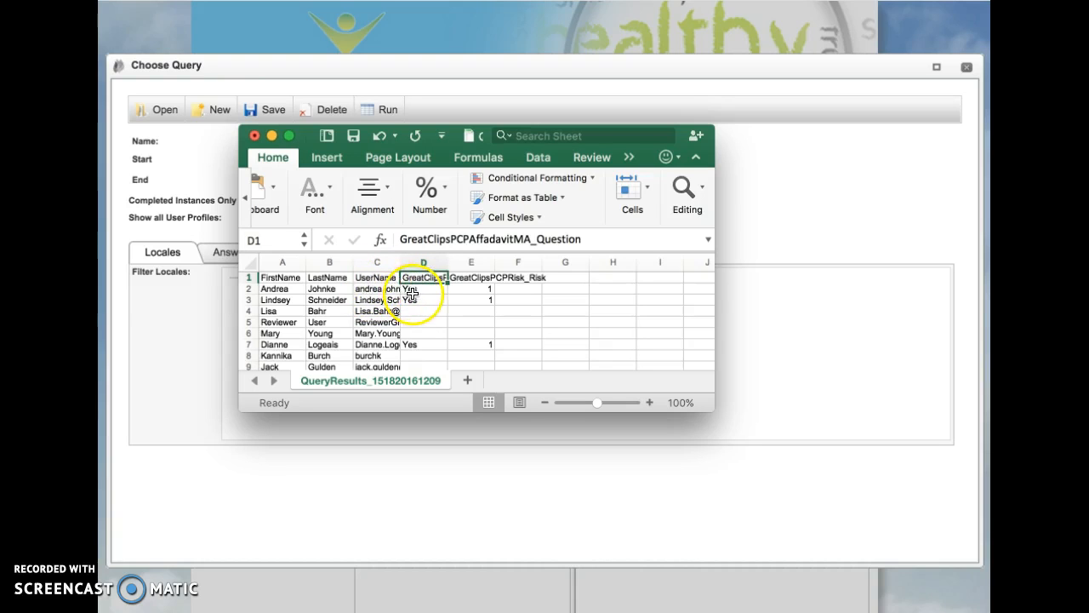
scroll(428, 320, "down", 3)
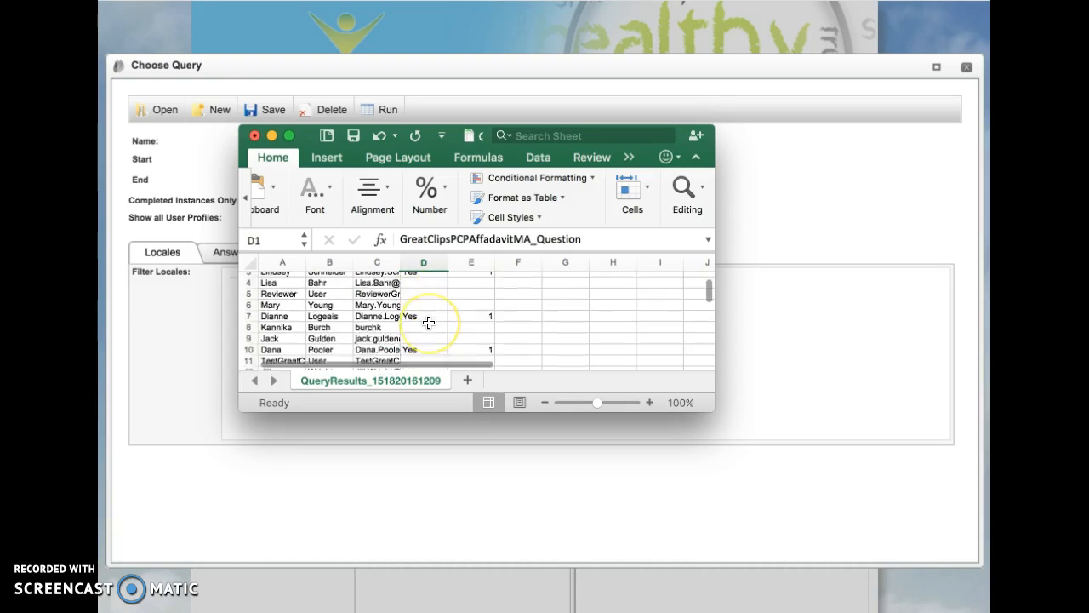
scroll(428, 322, "down", 2)
scroll(429, 322, "up", 3)
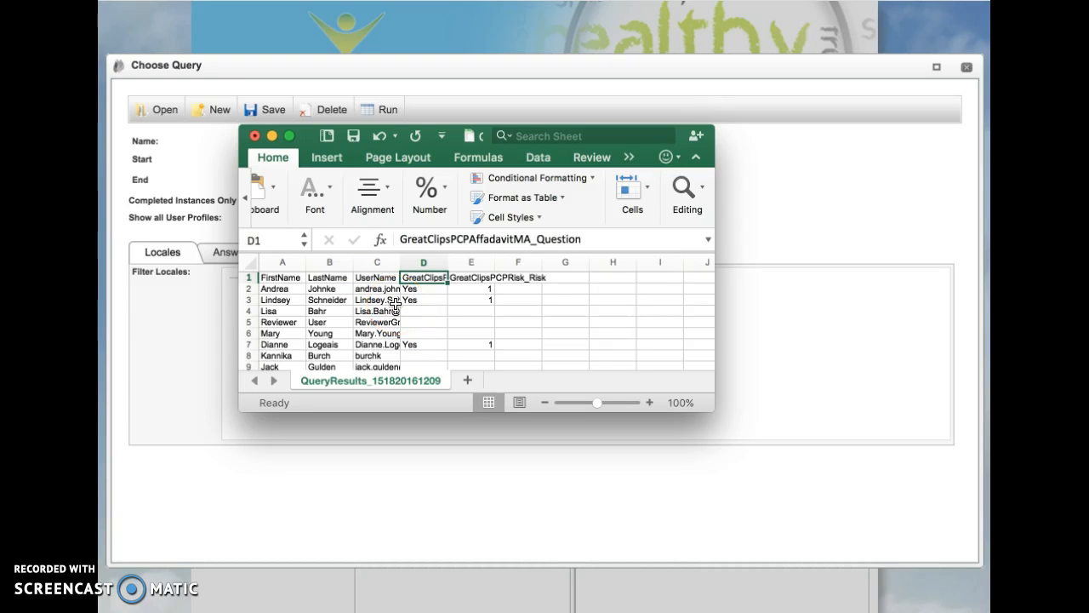
- Widen the UserName column to review the listed users, and minimize the results spreadsheet
left_click_drag(398, 261, 446, 260)
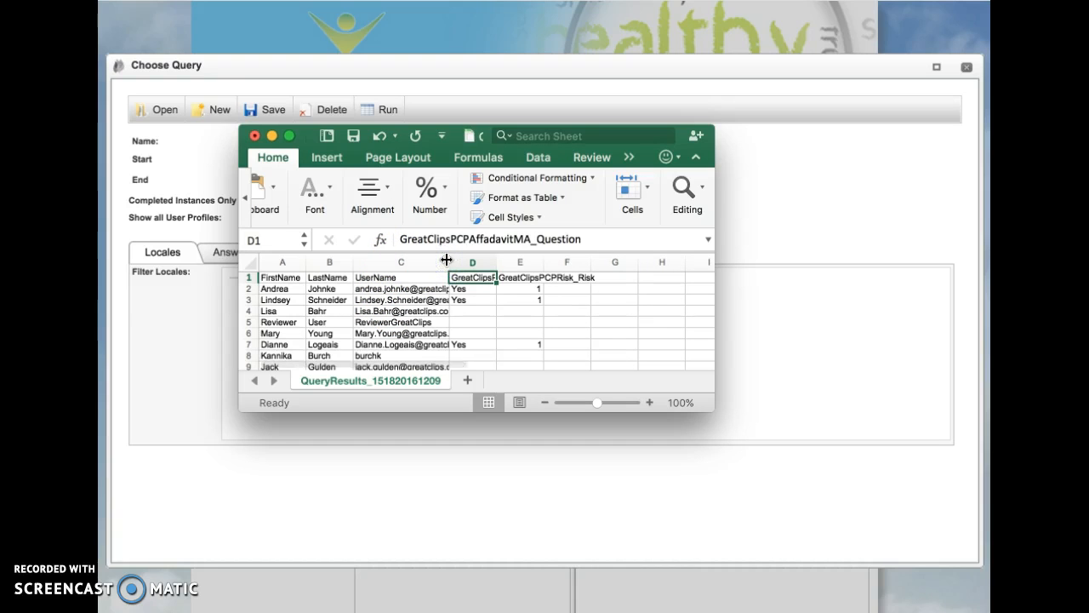
scroll(417, 329, "down", 1)
scroll(417, 330, "down", 5)
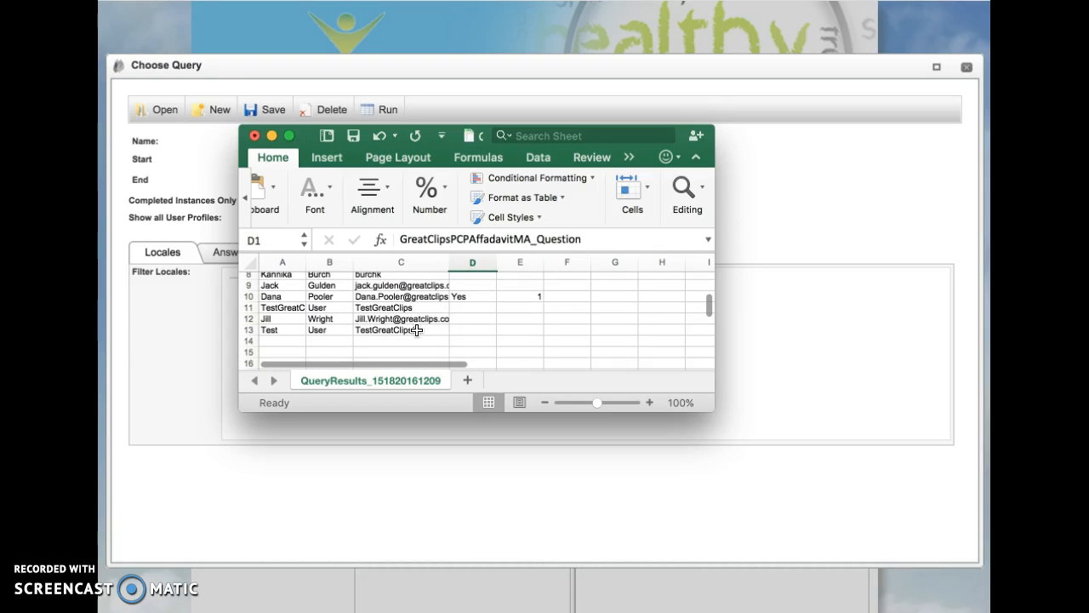
scroll(417, 329, "up", 2)
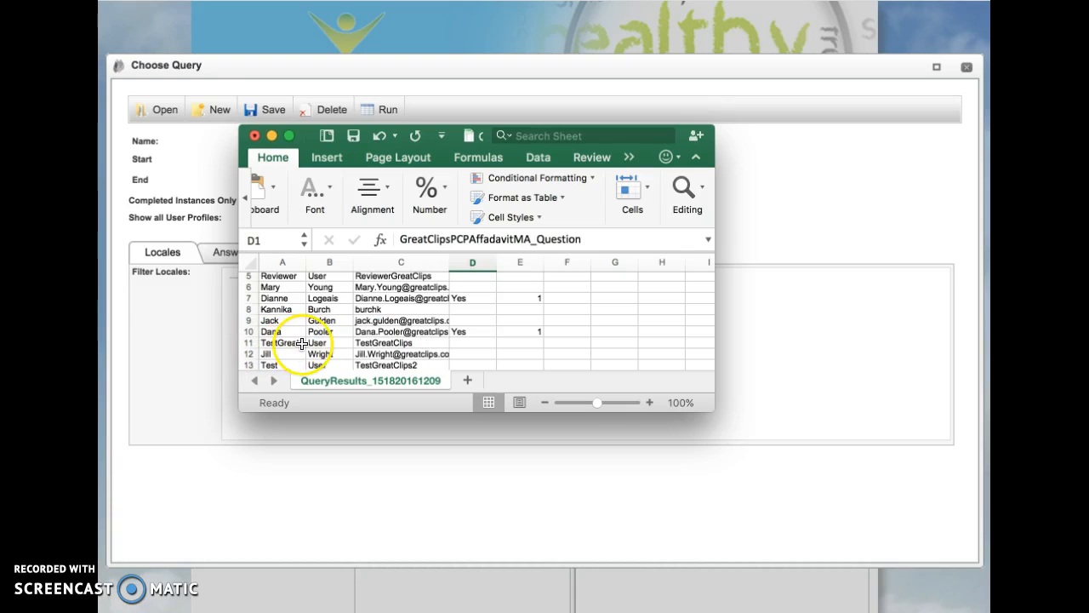
scroll(404, 326, "up", 3)
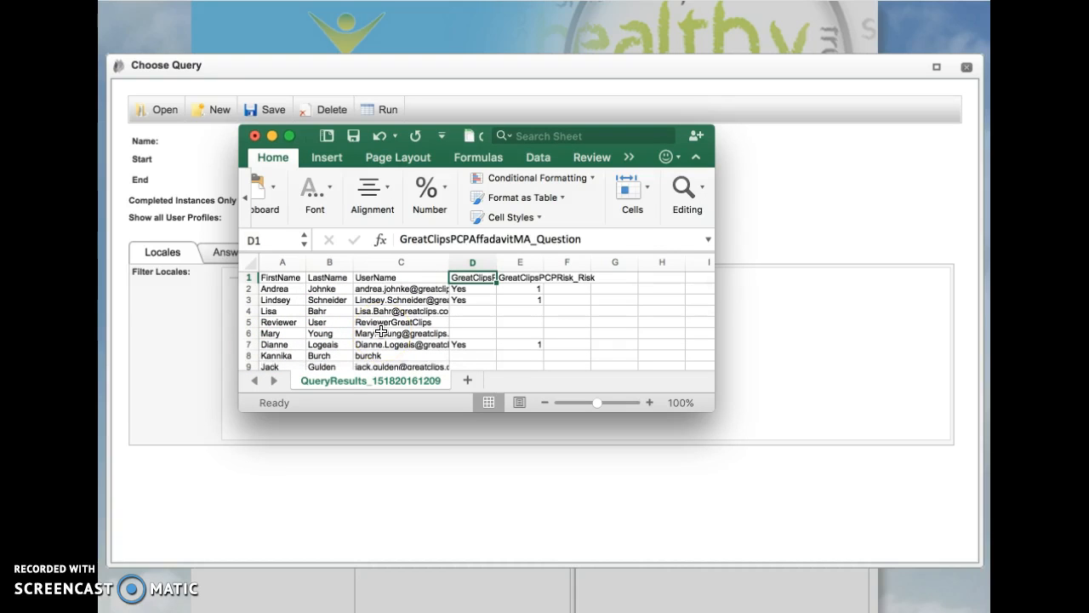
scroll(381, 332, "down", 3)
left_click(271, 137)
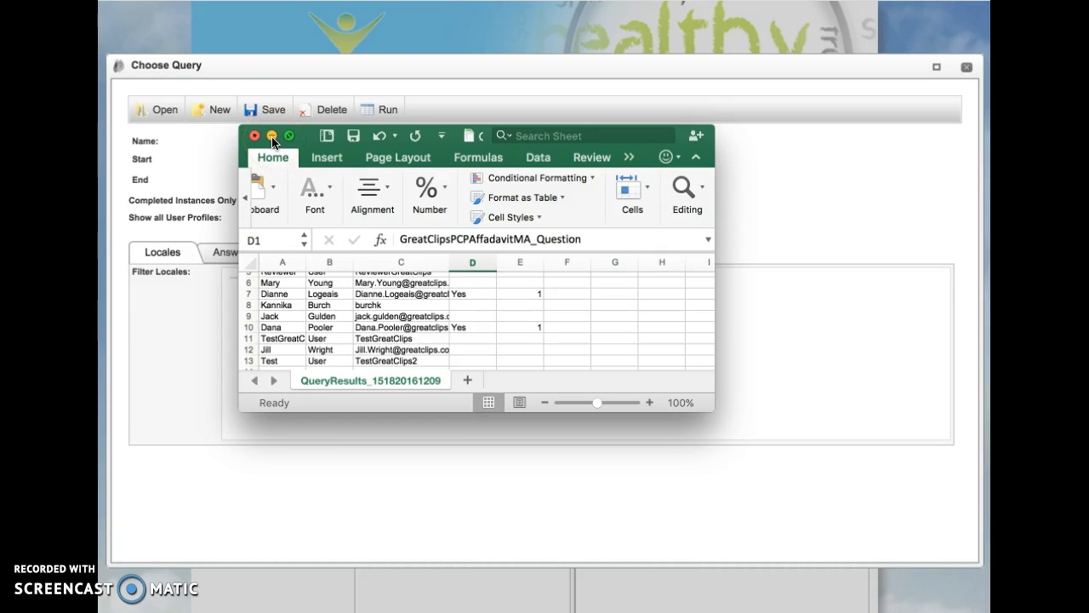
- Put the results spreadsheet away and close the Choose Query dialog
left_click(272, 138)
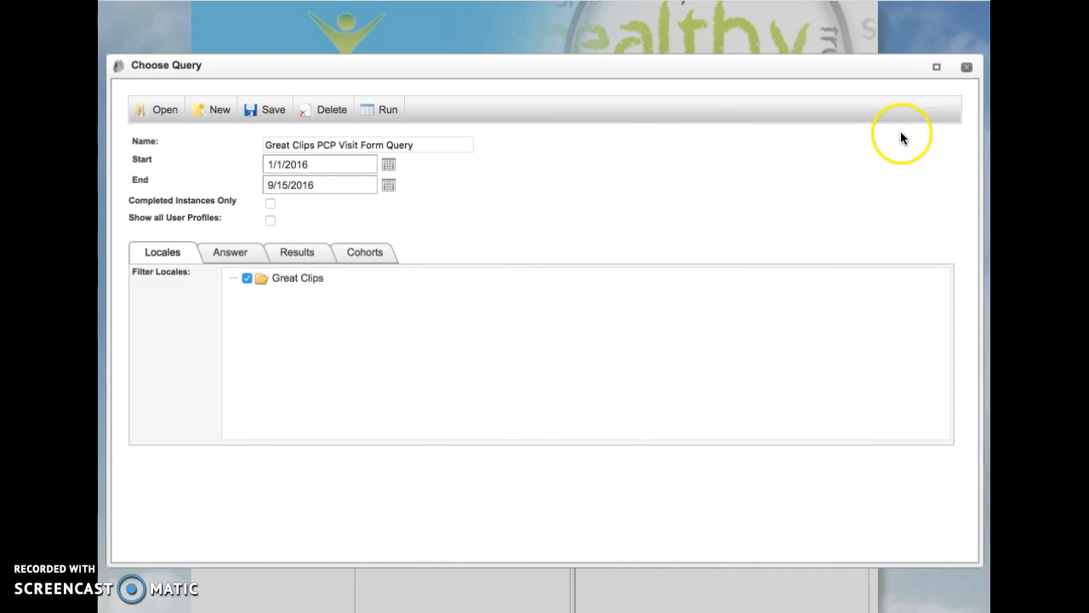
left_click(967, 67)
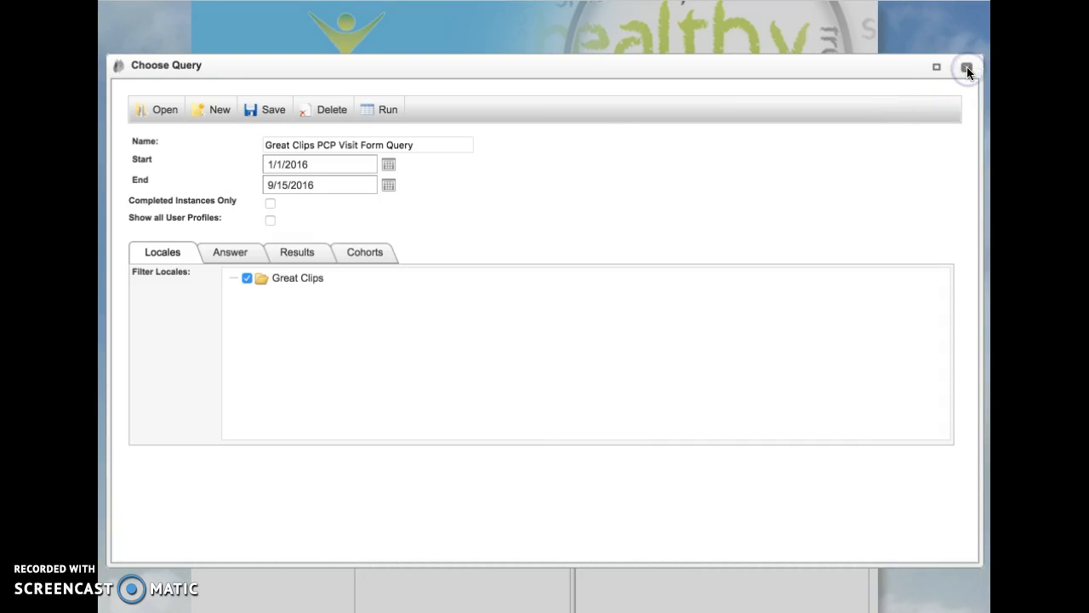
left_click(967, 67)
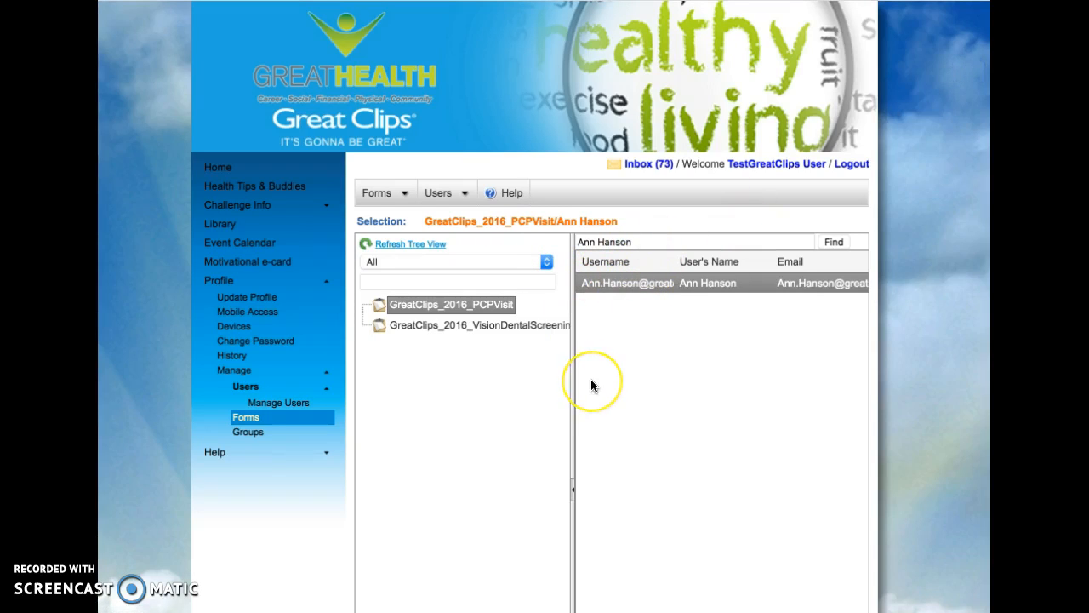
- Search the user list for TestGreatClips and select the user whose username is TestGreatClips
left_click(633, 243)
key("BackSpace")
key("BackSpace")
key("BackSpace")
key("BackSpace")
key("BackSpace")
key("BackSpace")
key("BackSpace")
key("BackSpace")
key("BackSpace")
key("BackSpace")
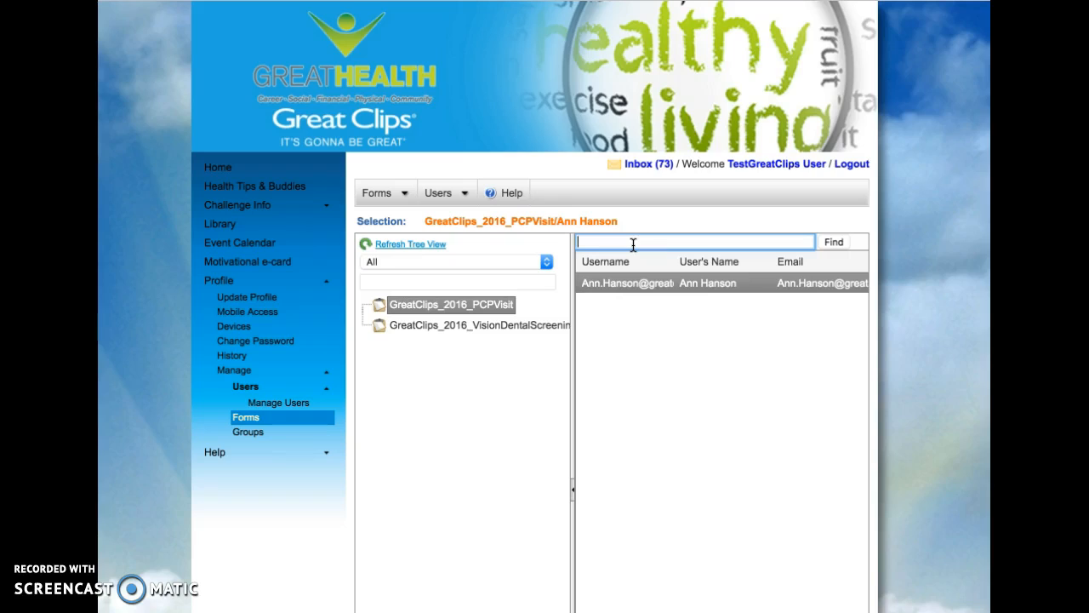
type("TestGreatClips")
left_click(832, 242)
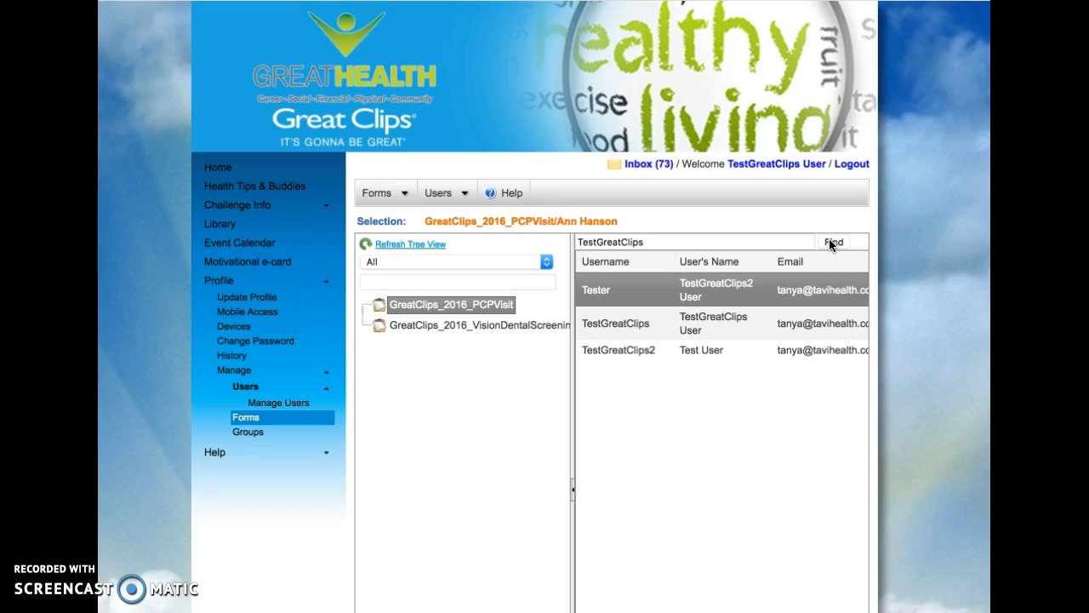
left_click(633, 324)
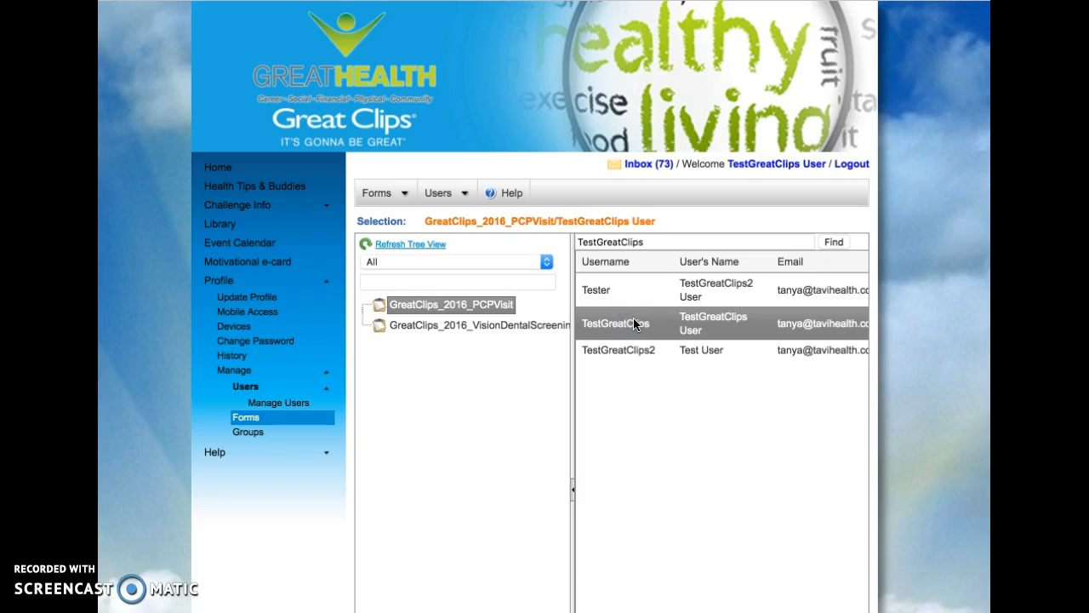
- Run the GreatClips_2016_PCPVisit form for the selected user, using the existing form dated Monday, September 12, 2016
left_click(478, 310)
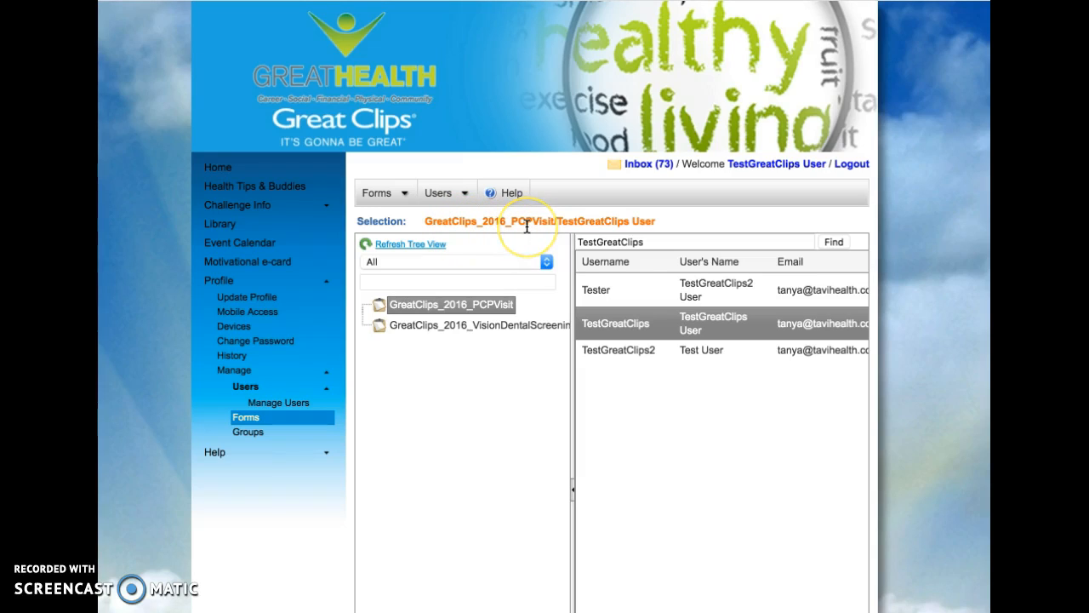
left_click(466, 194)
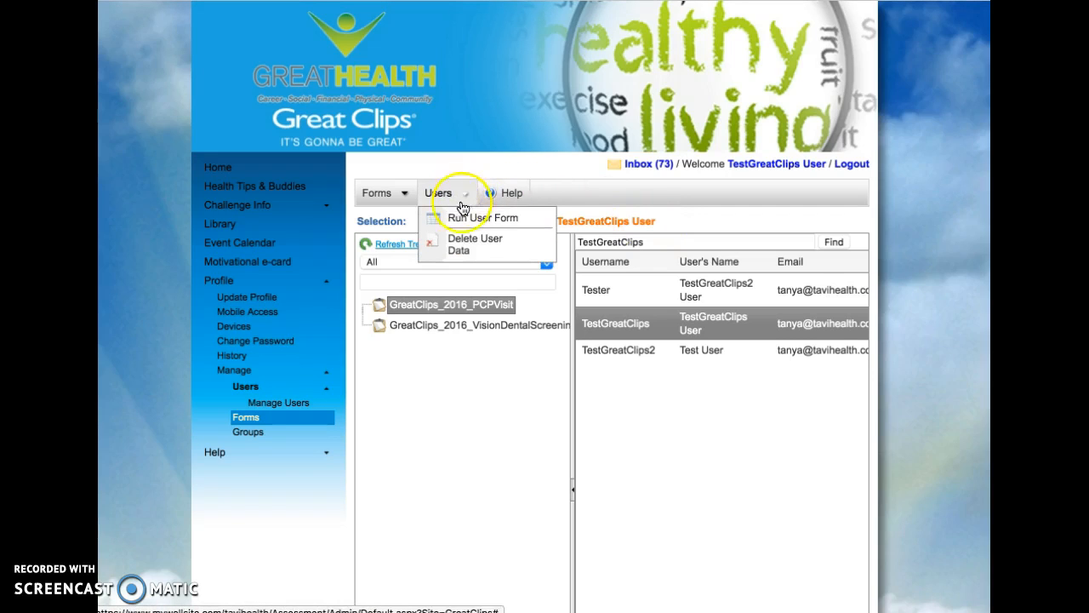
left_click(460, 219)
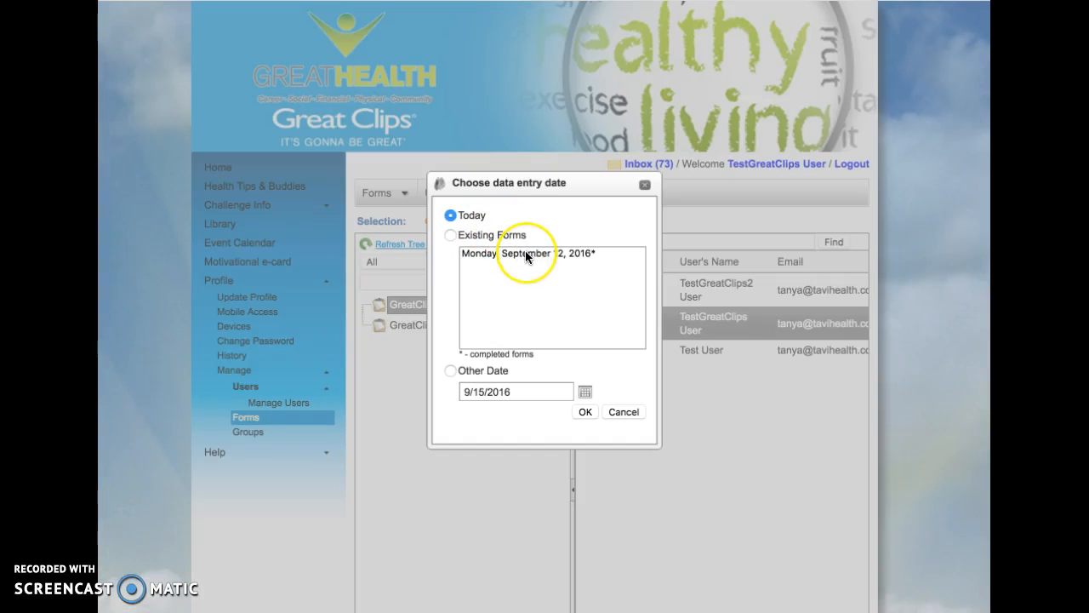
left_click(525, 252)
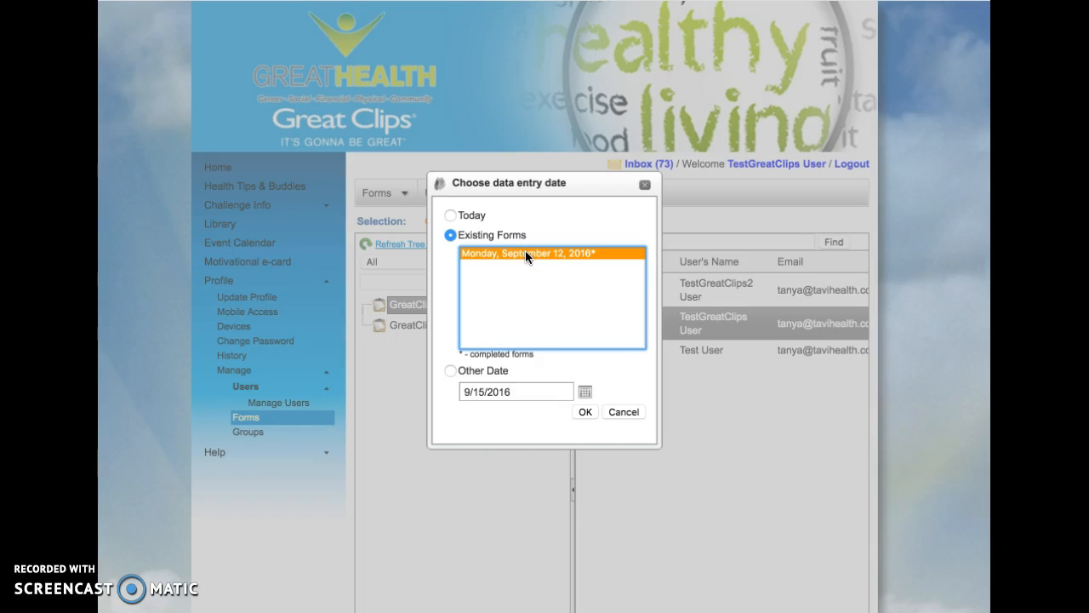
left_click(584, 411)
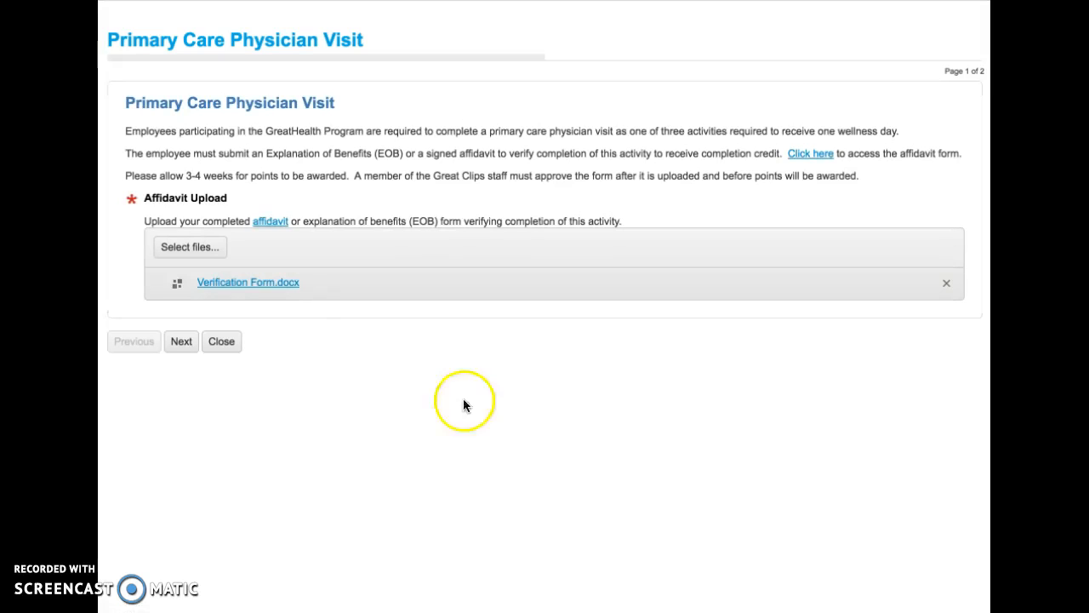
- Download the uploaded Verification Form.docx, review its text in Word, and close the document
left_click(261, 289)
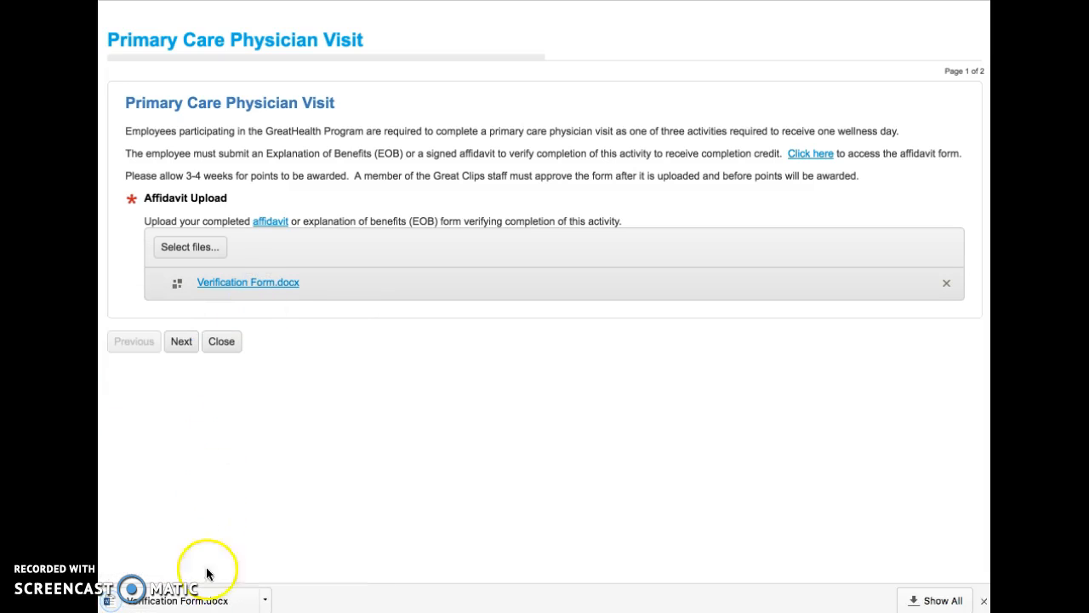
left_click(204, 602)
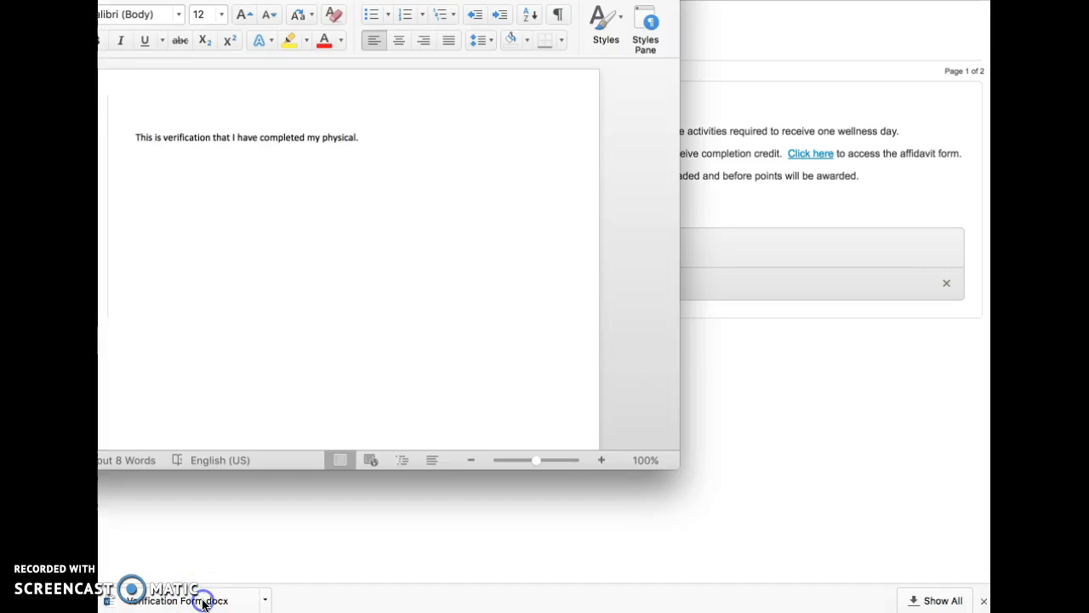
left_click_drag(290, 237, 501, 294)
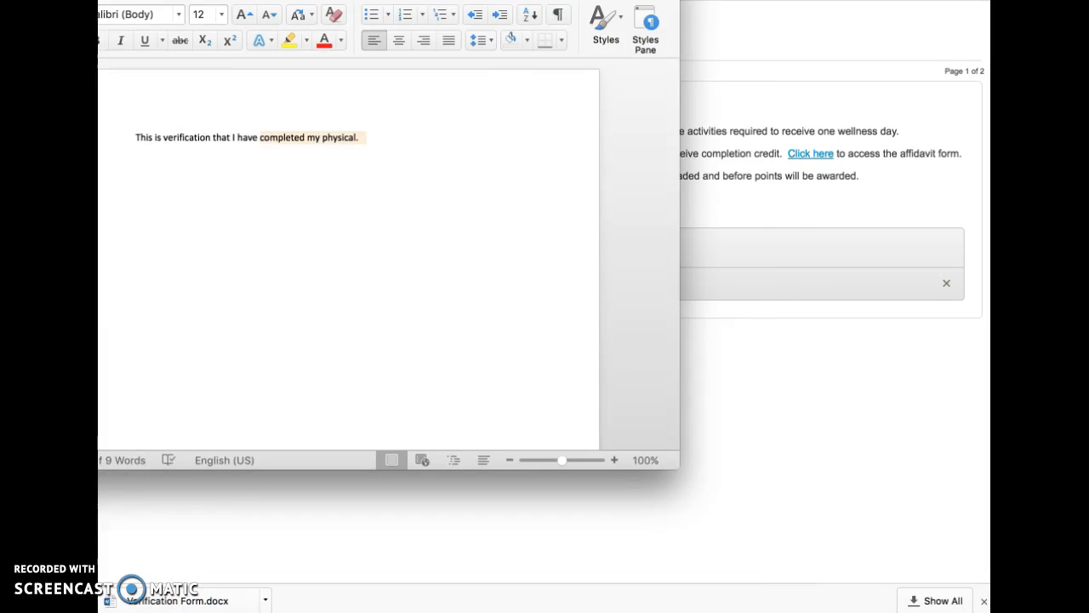
left_click_drag(509, 2, 640, 154)
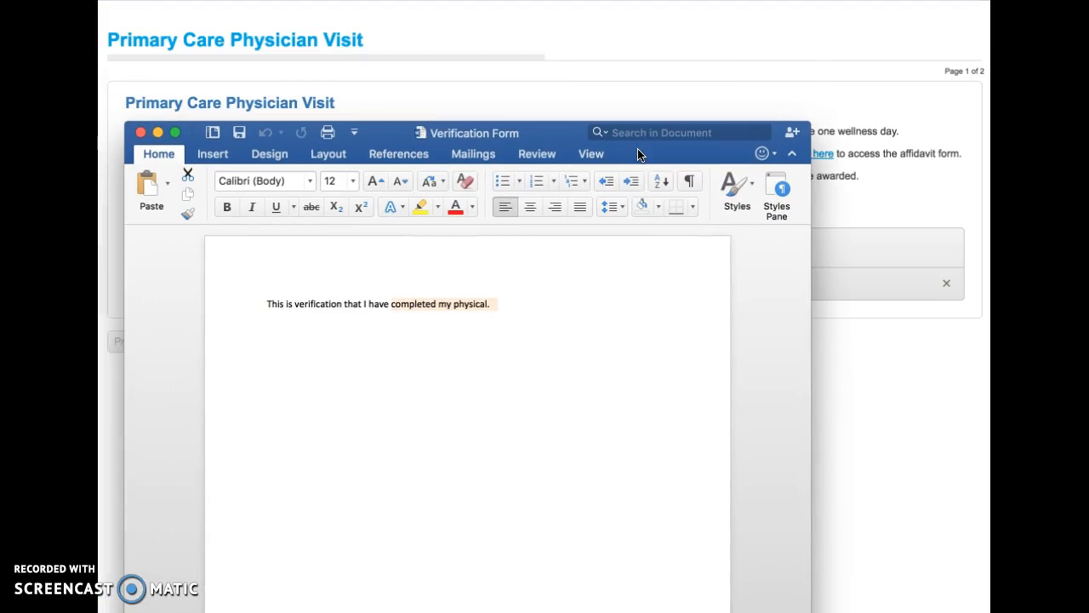
left_click(538, 306)
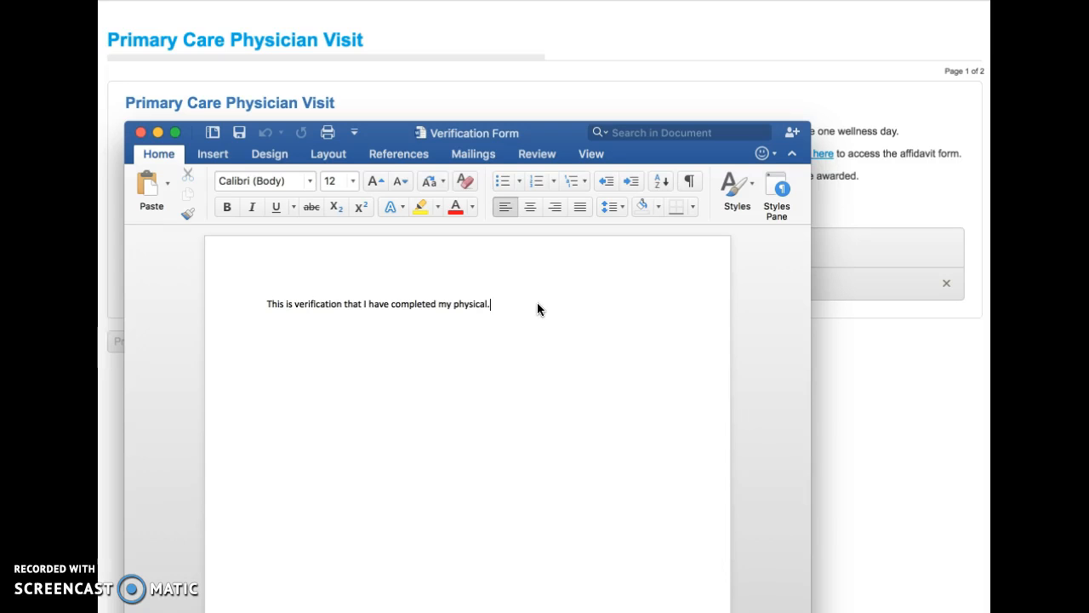
left_click(142, 133)
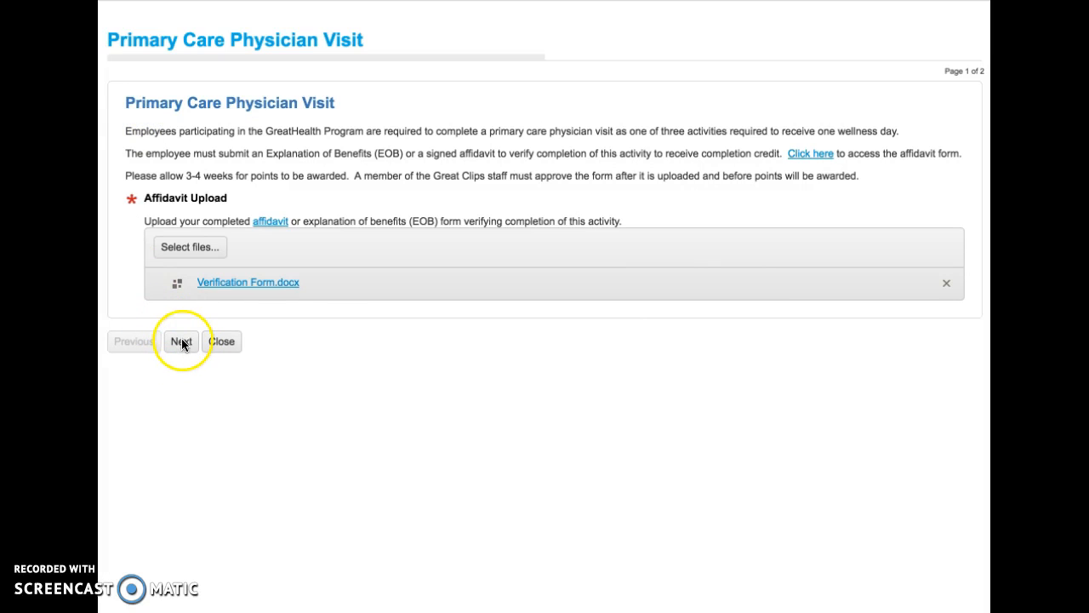
- Approve the affidavit with Yes on the form's Manager Approval page and finish the form
left_click(183, 342)
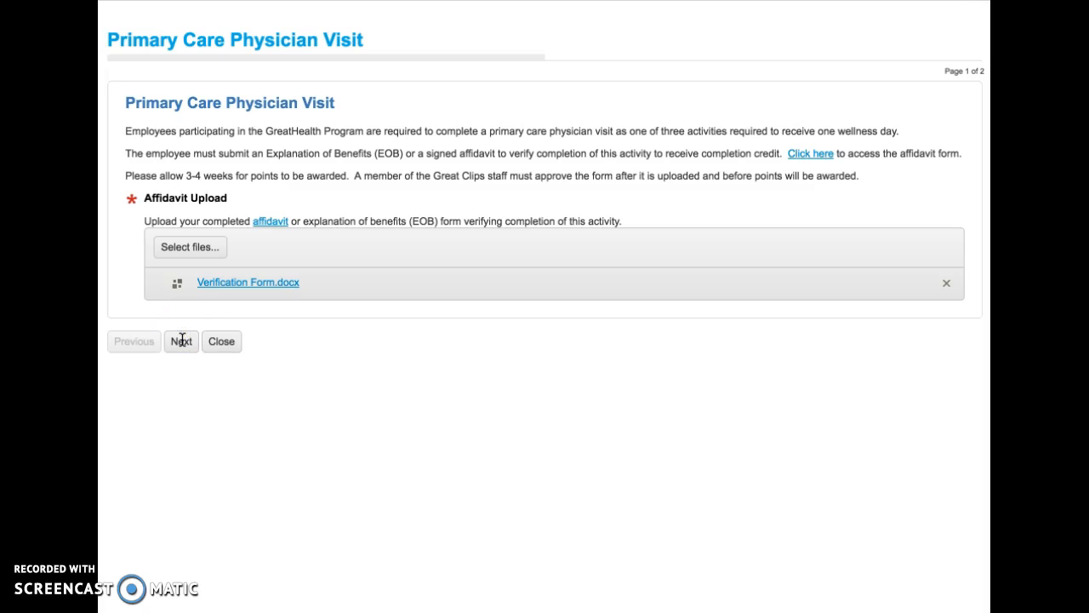
left_click(183, 340)
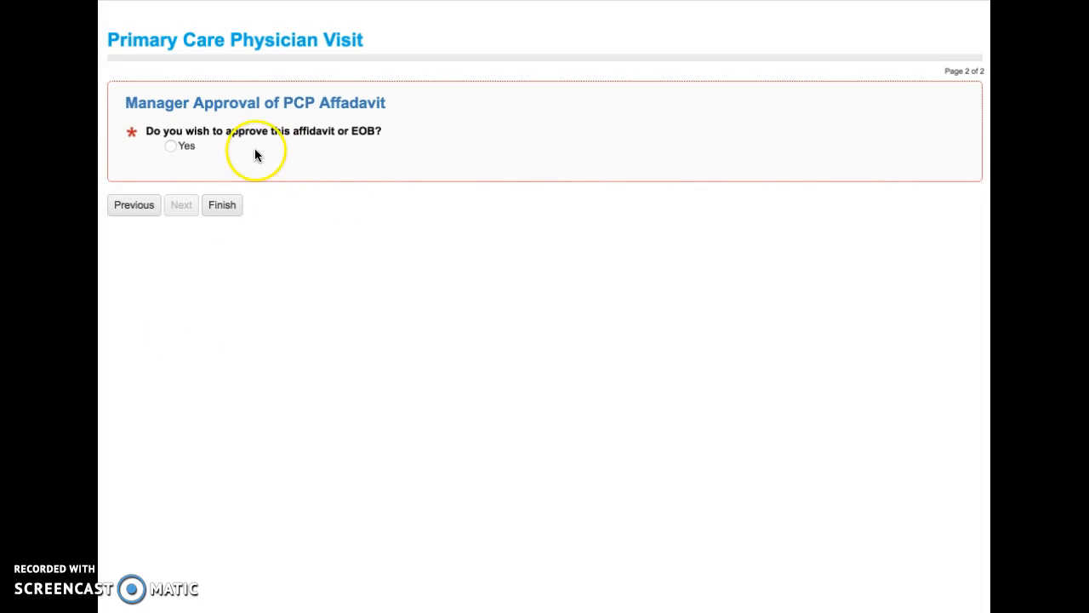
left_click(171, 146)
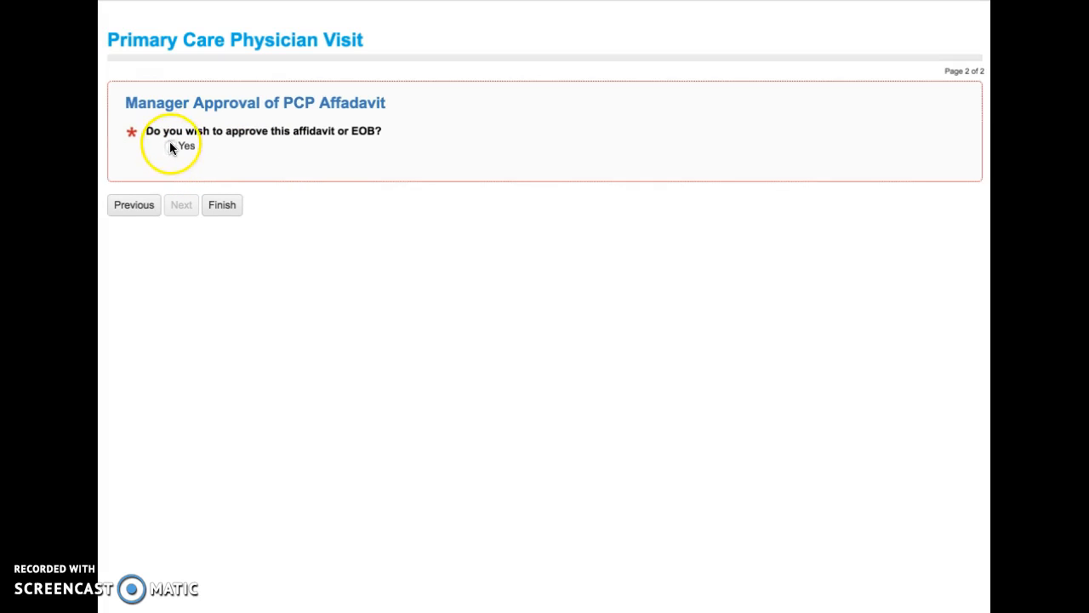
left_click(223, 206)
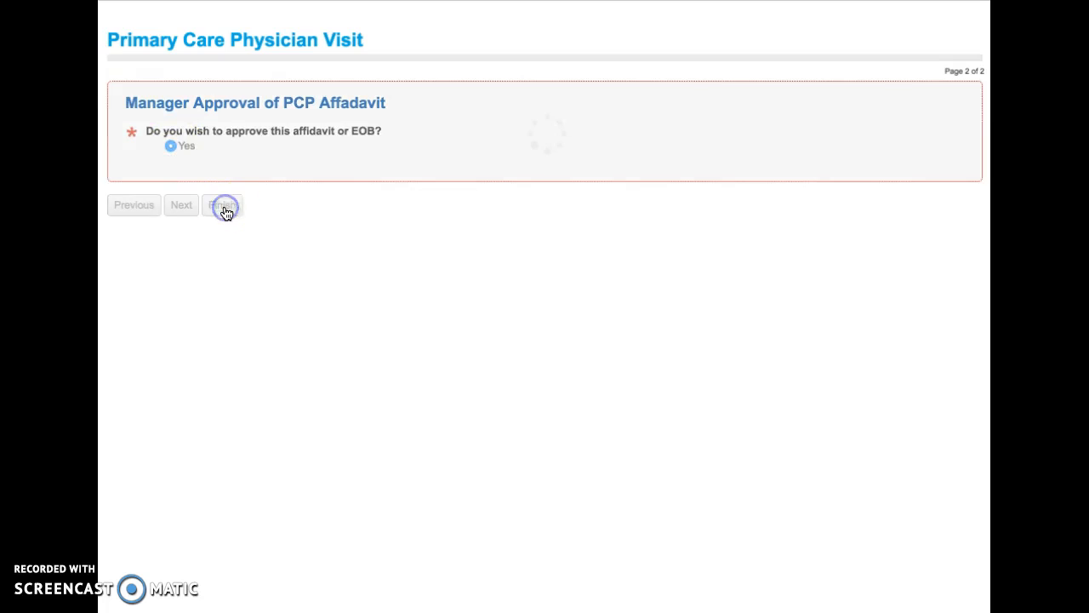